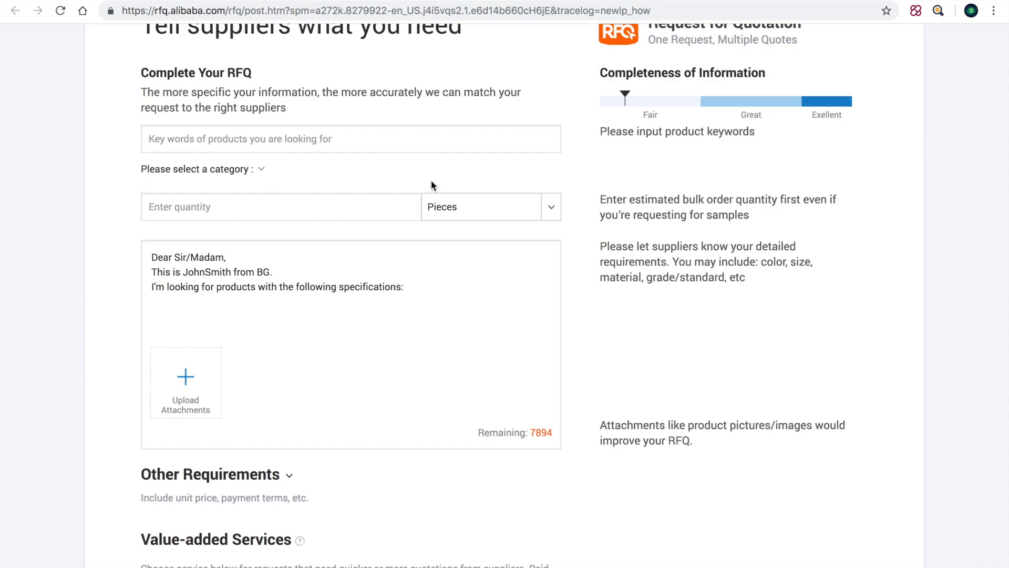
- Search Google for aliexpress in a new tab and open the AliExpress site from the results
key(ctrl+t)
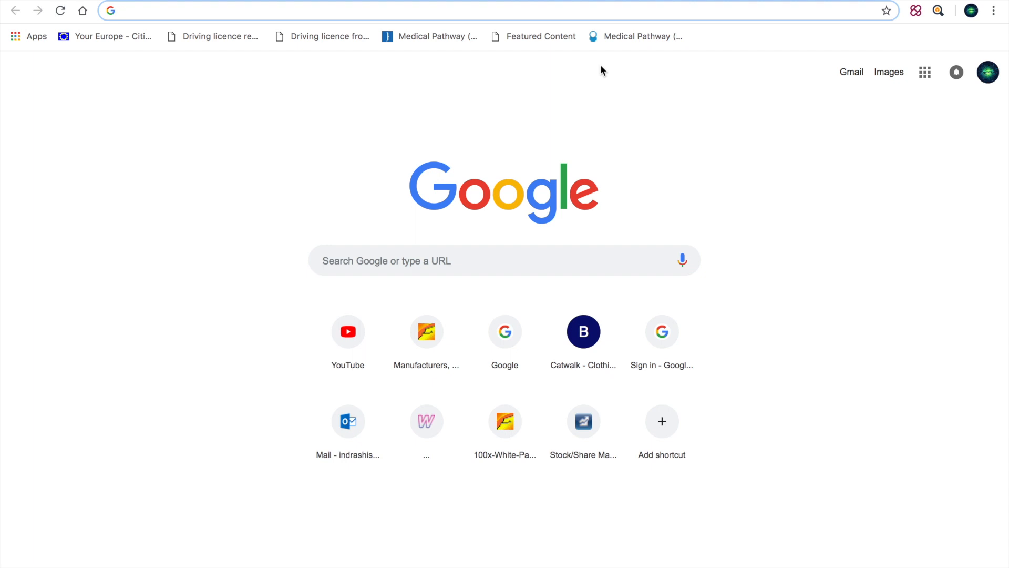
click(472, 0)
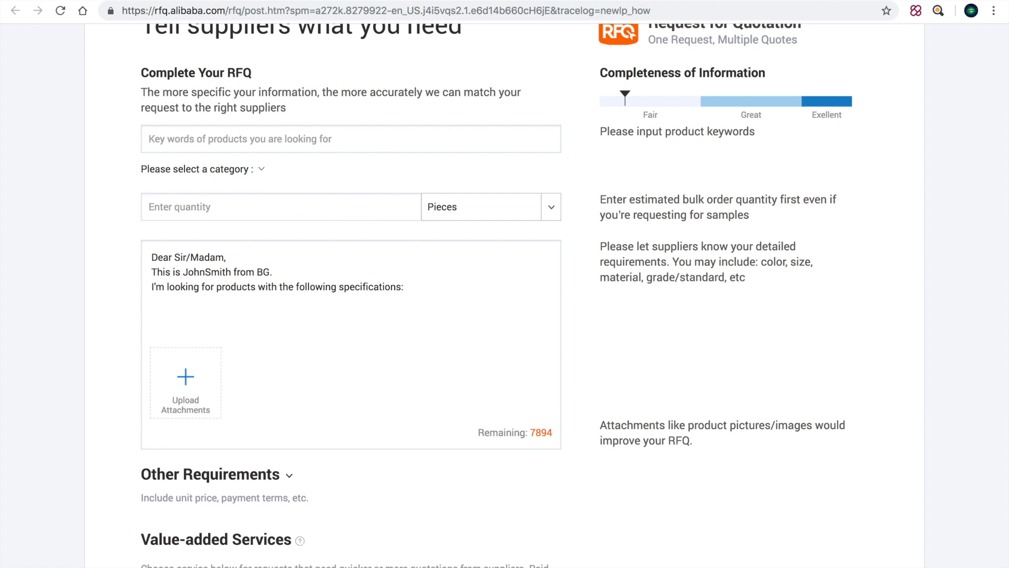
key(super+t)
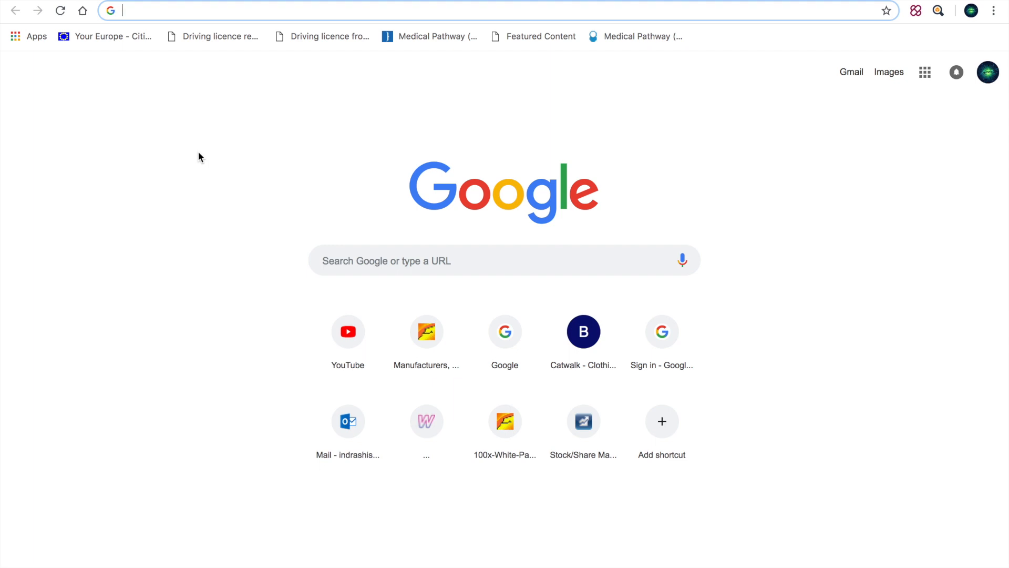
text(ali)
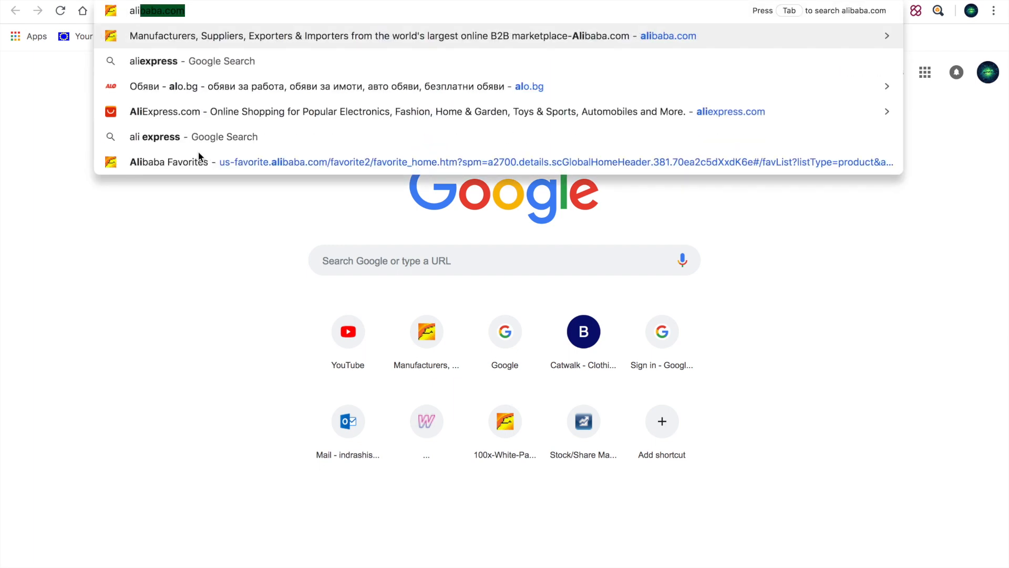
text(express)
key(Return)
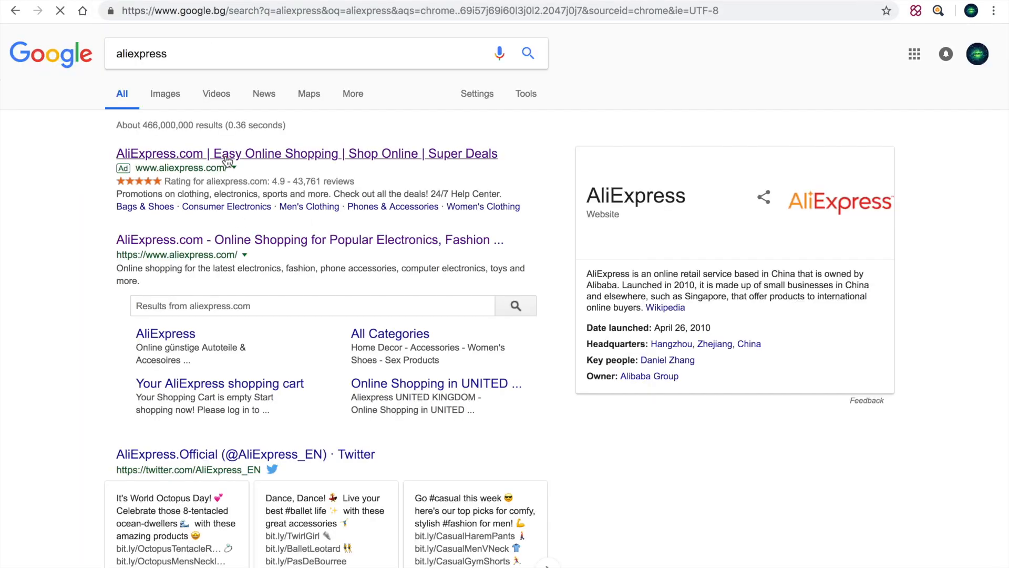
click(472, 217)
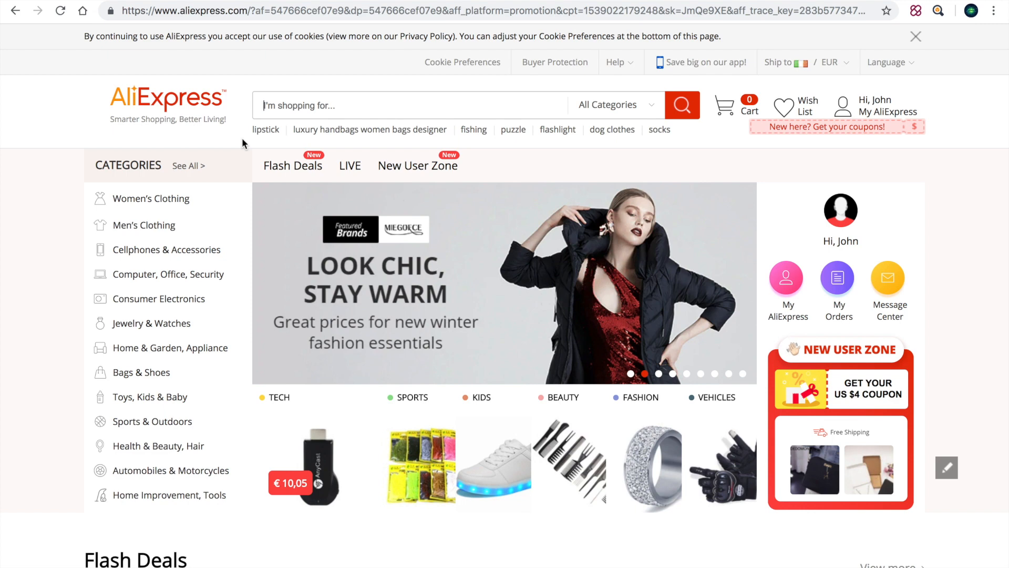
- Search AliExpress for "paper shopping bag white" and open the WAYAZK custom personalized white bag listing with the Logo print
text(paper)
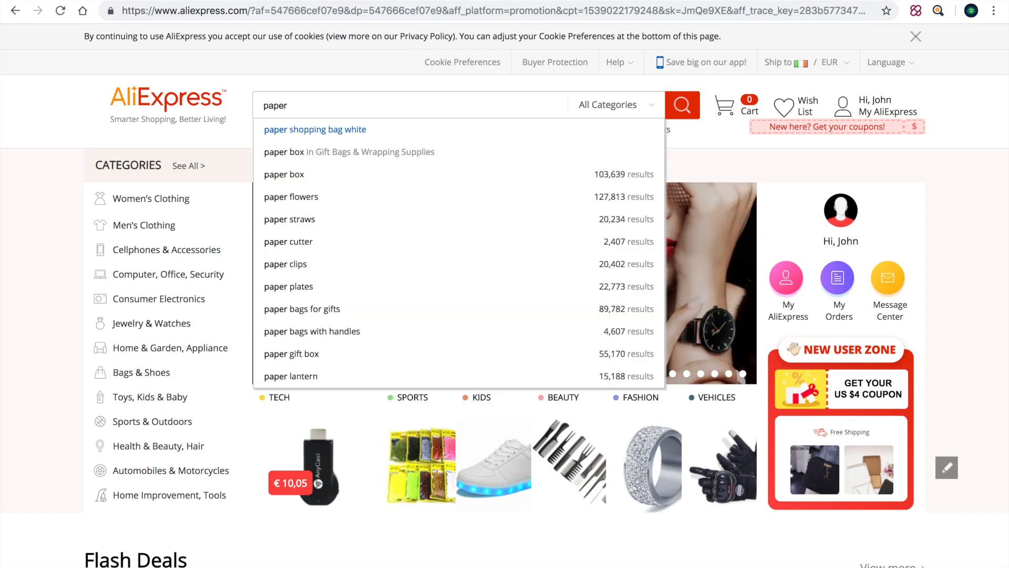
key(Down)
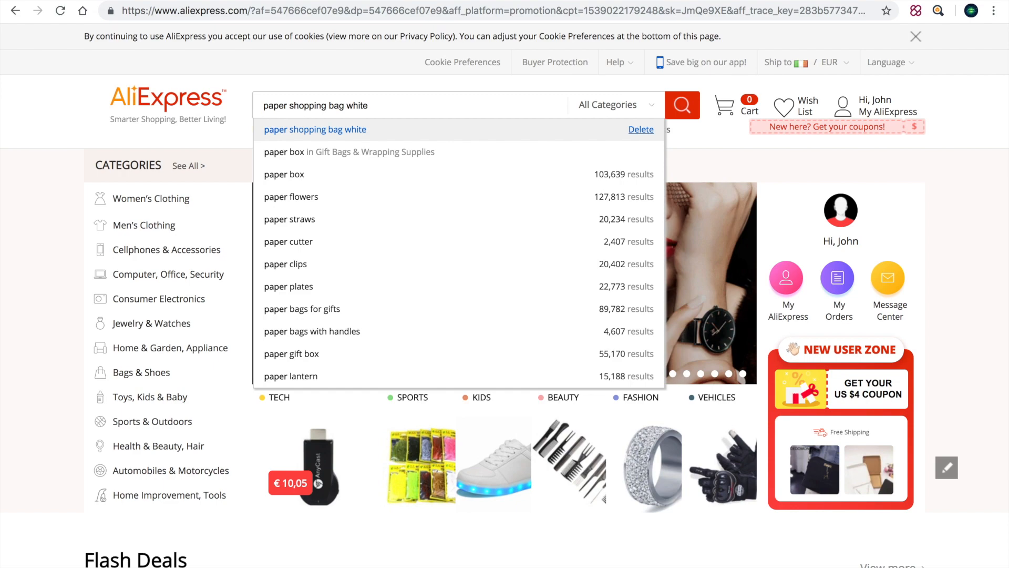
key(Return)
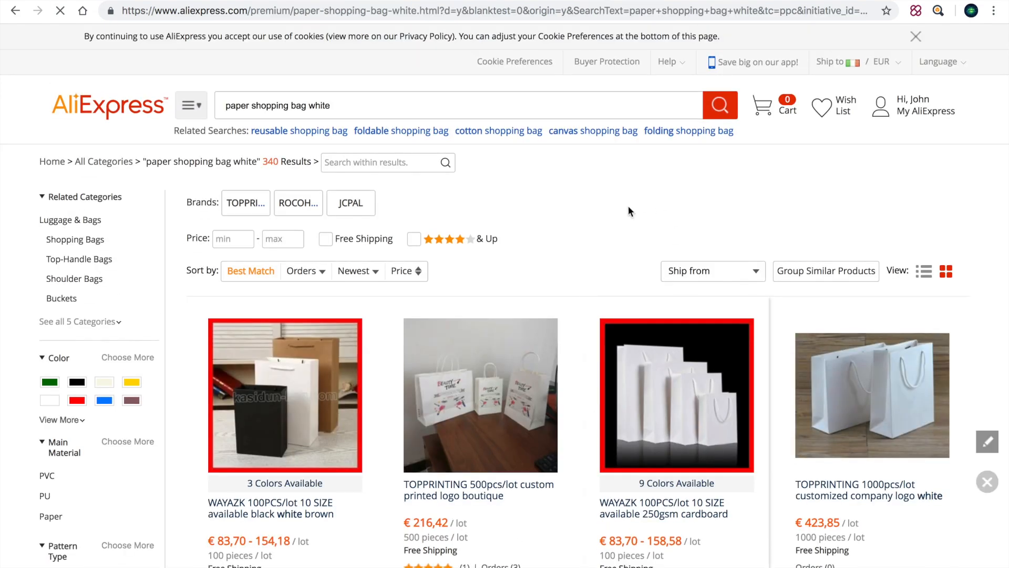
scroll(576, 330, down, 8)
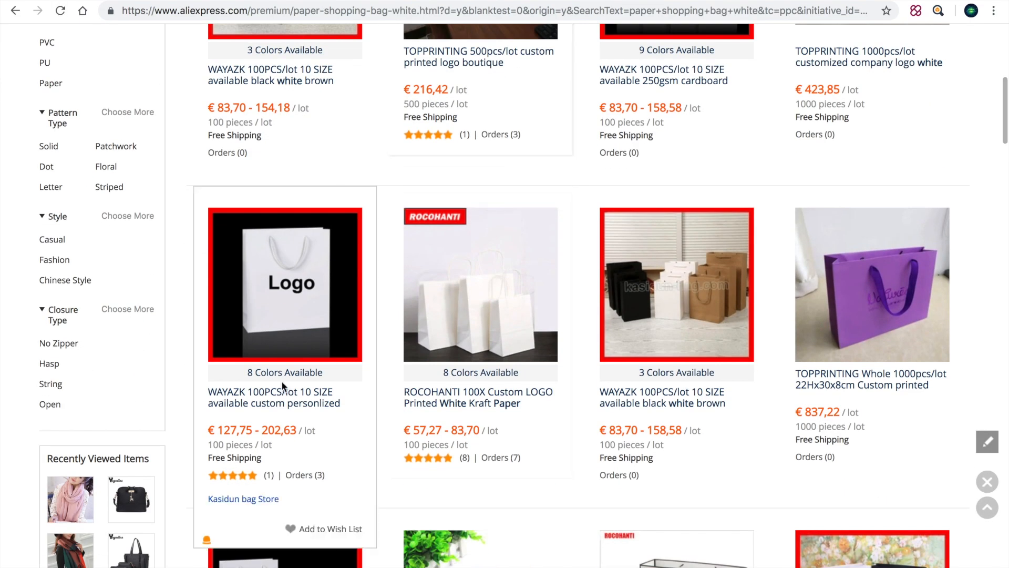
scroll(184, 371, up, 1)
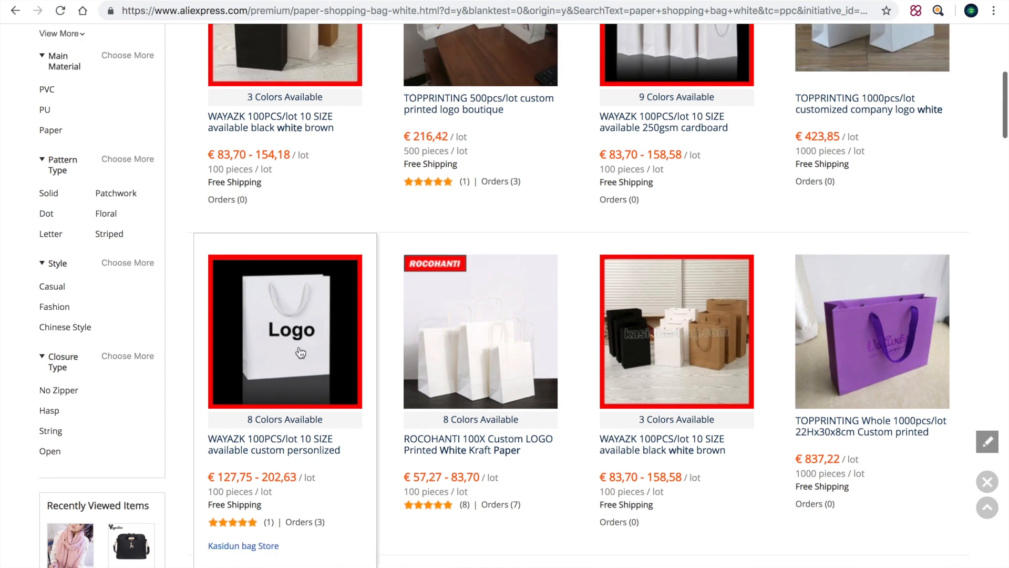
click(295, 342)
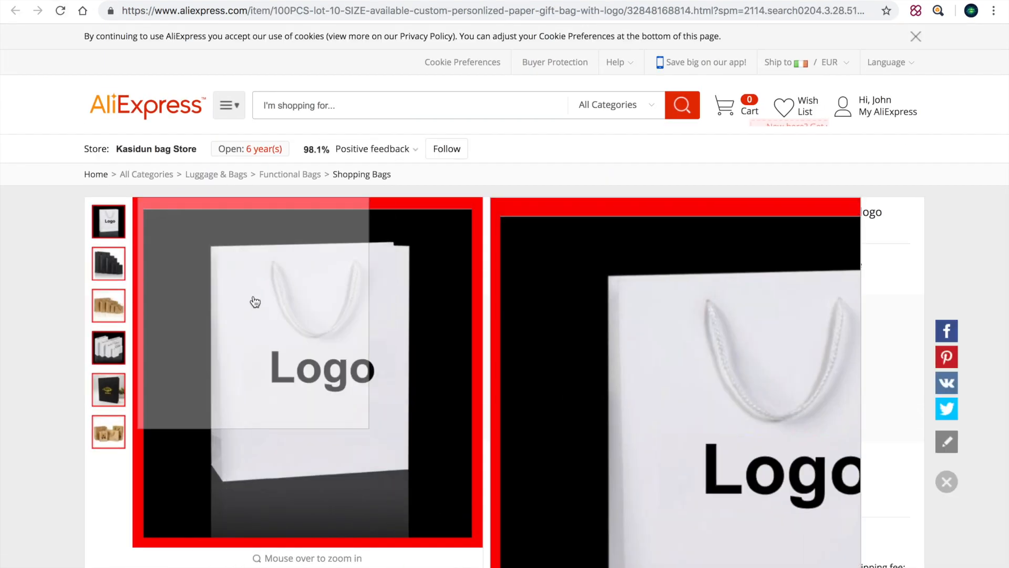
- Inspect the product page and pick the main bag picture to locate its img element in the code
right_click(253, 295)
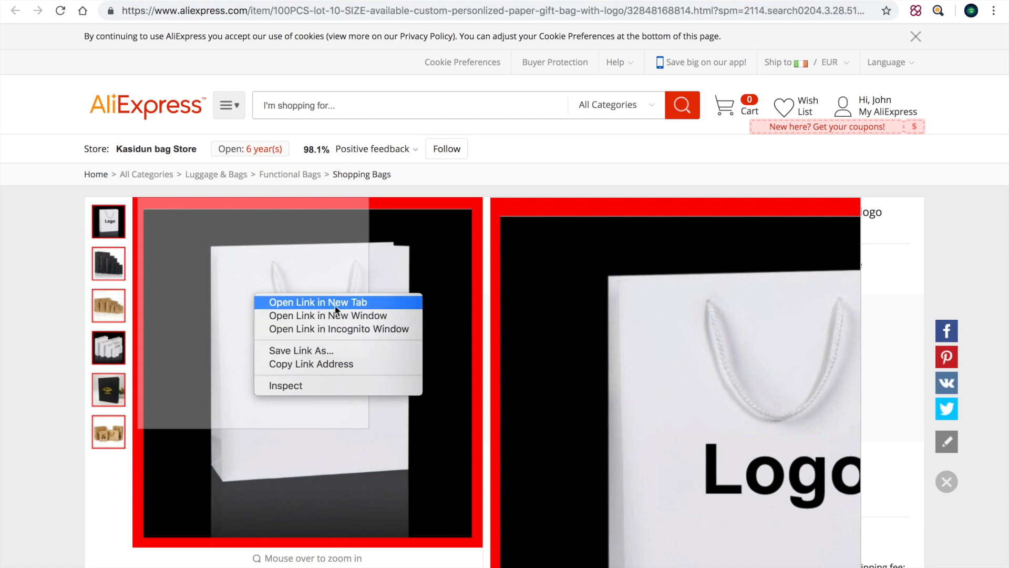
click(54, 361)
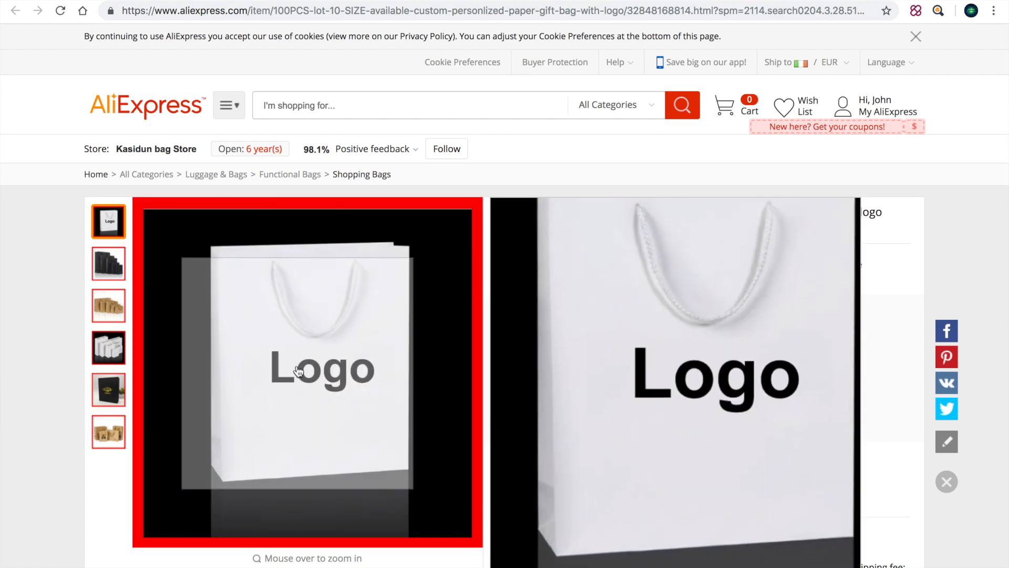
right_click(297, 366)
click(363, 455)
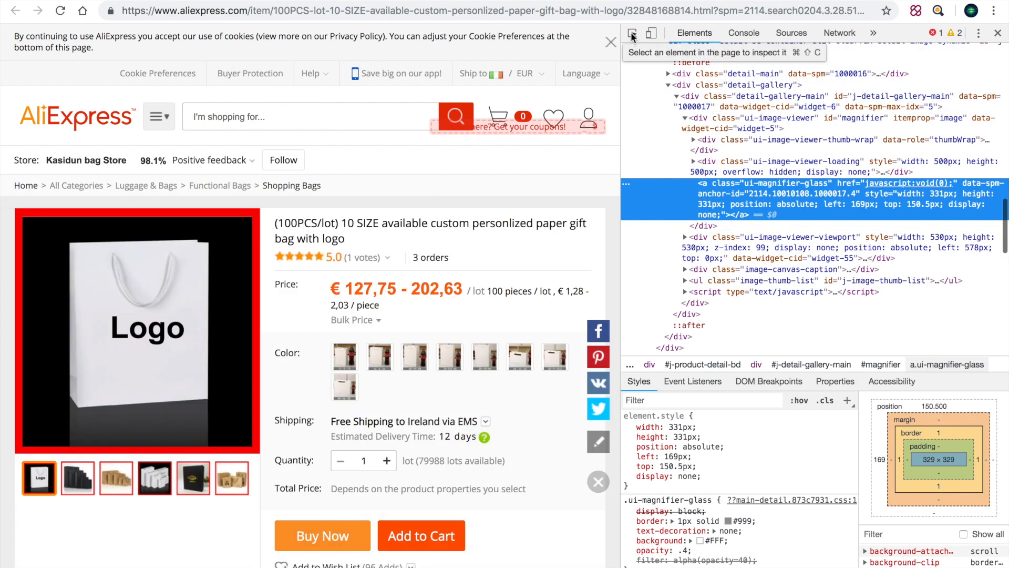
click(633, 36)
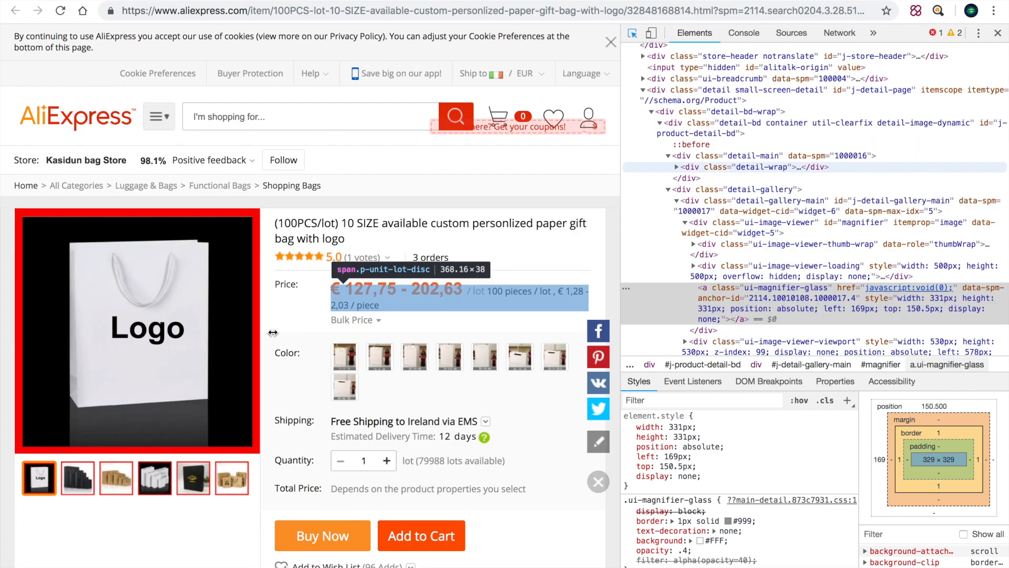
click(147, 338)
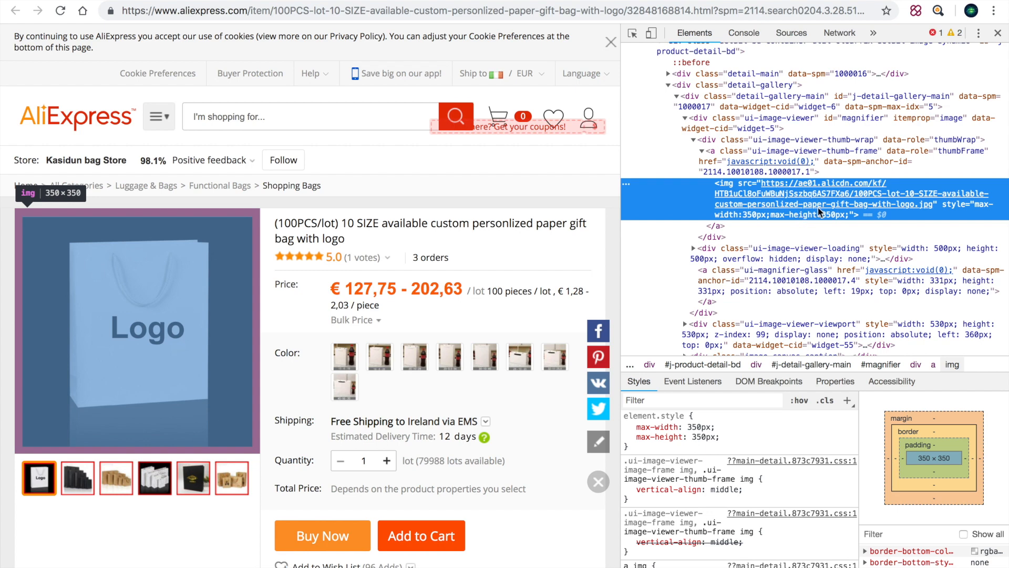
- Copy the source URL of the main bag image from its img element
mouse_move(778, 185)
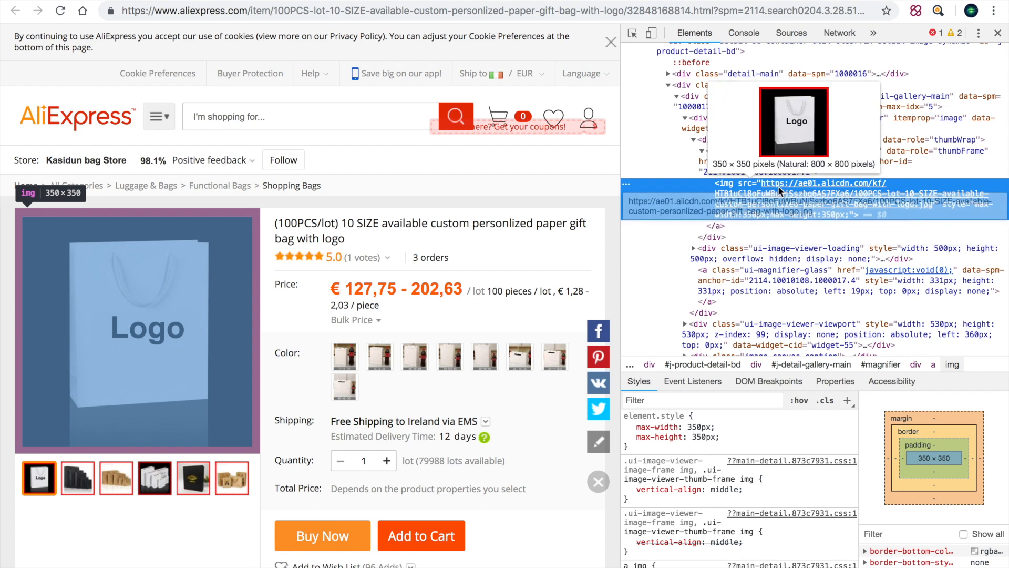
double_click(778, 185)
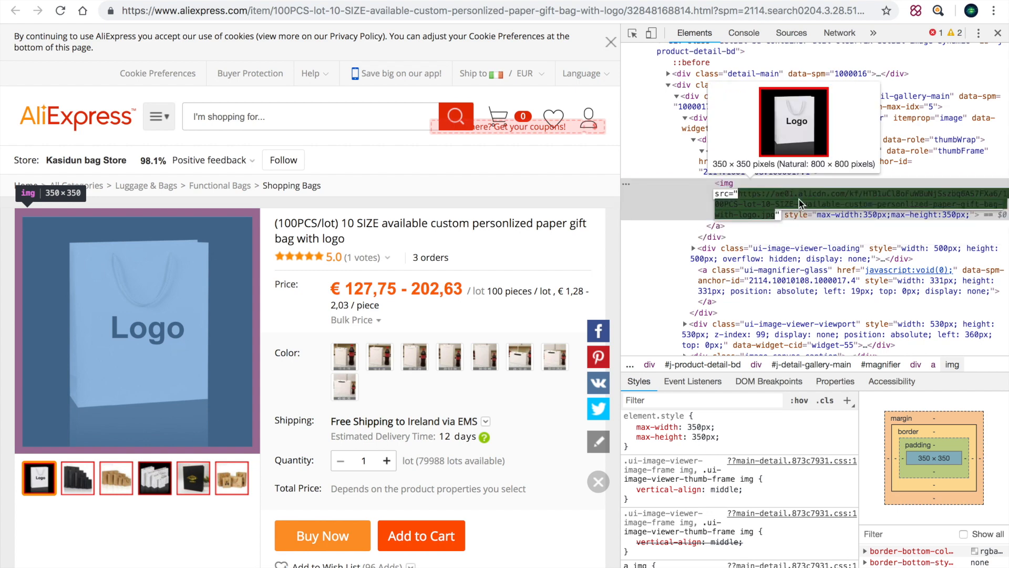
right_click(799, 200)
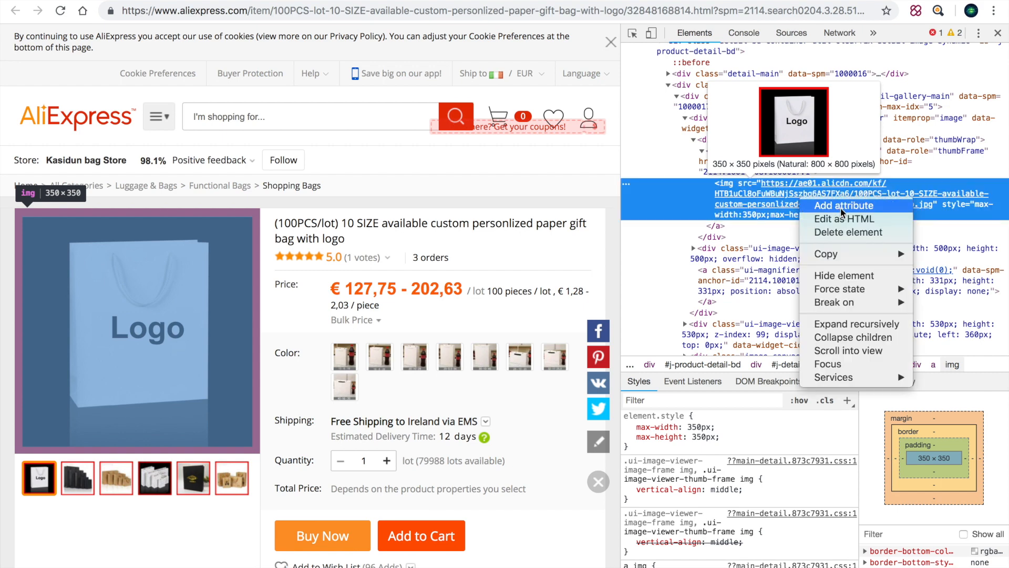
click(782, 194)
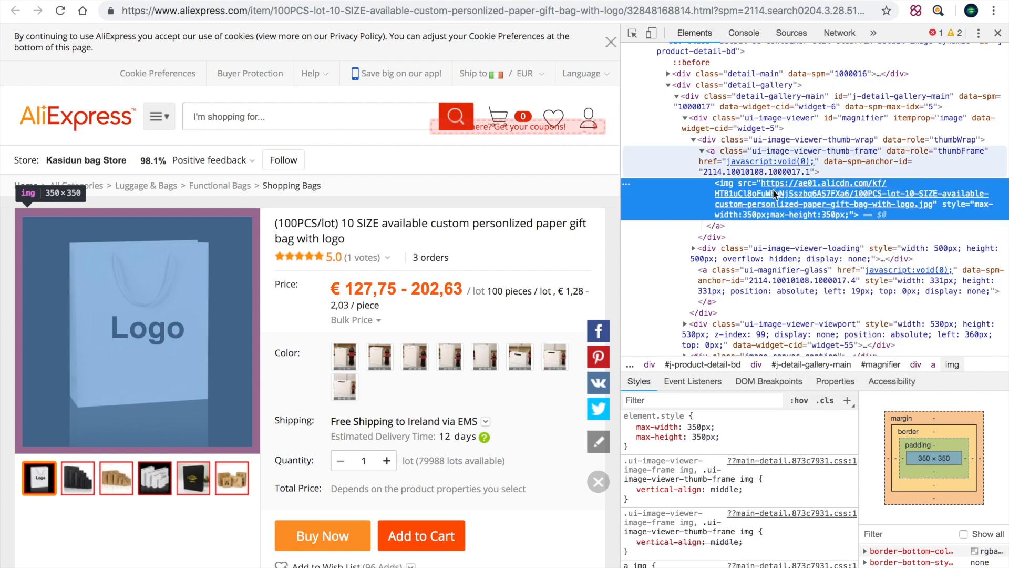
double_click(773, 193)
right_click(758, 209)
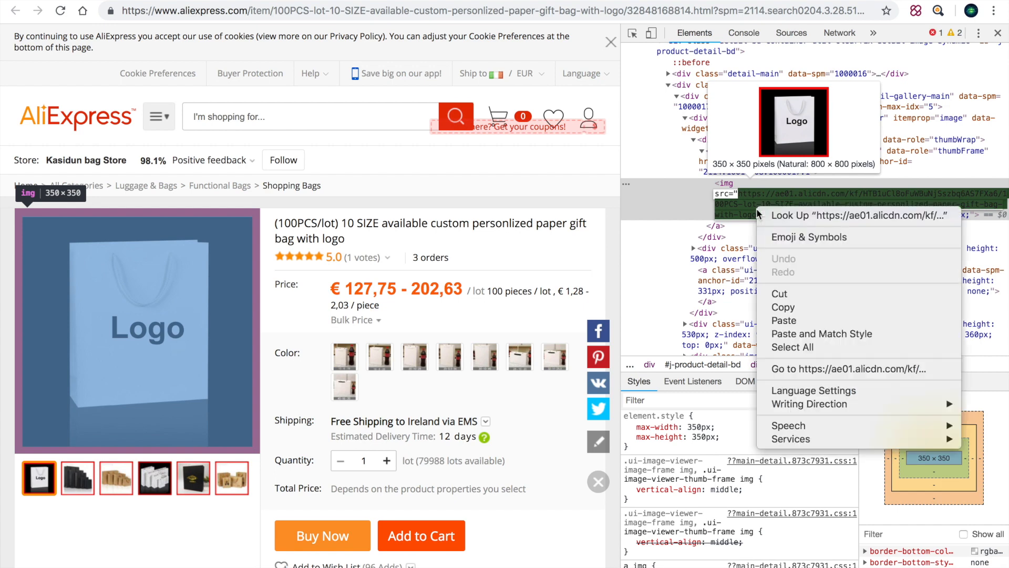
click(820, 307)
- Open the copied image URL in a new browser tab
key(super+t)
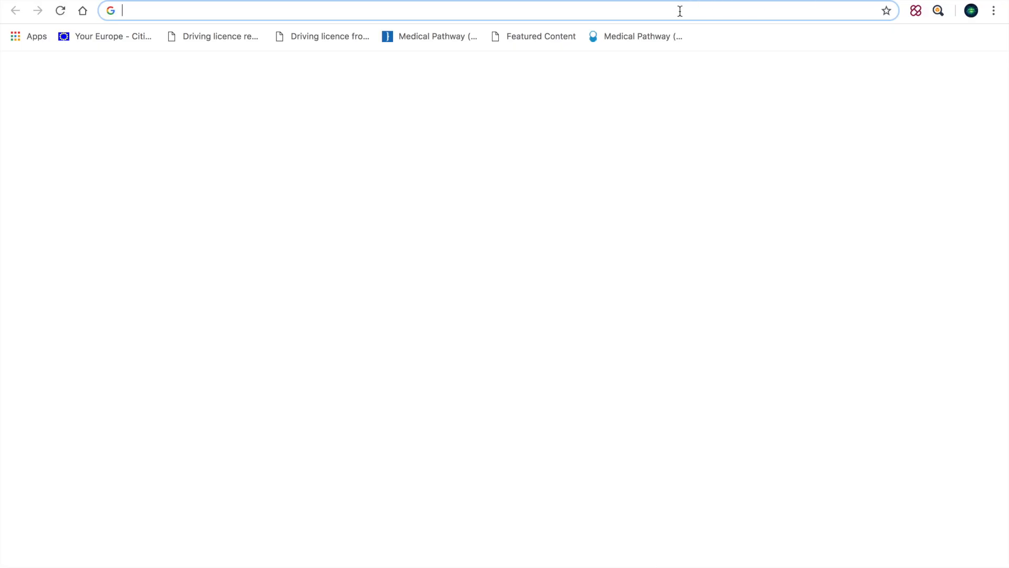
right_click(681, 12)
click(707, 88)
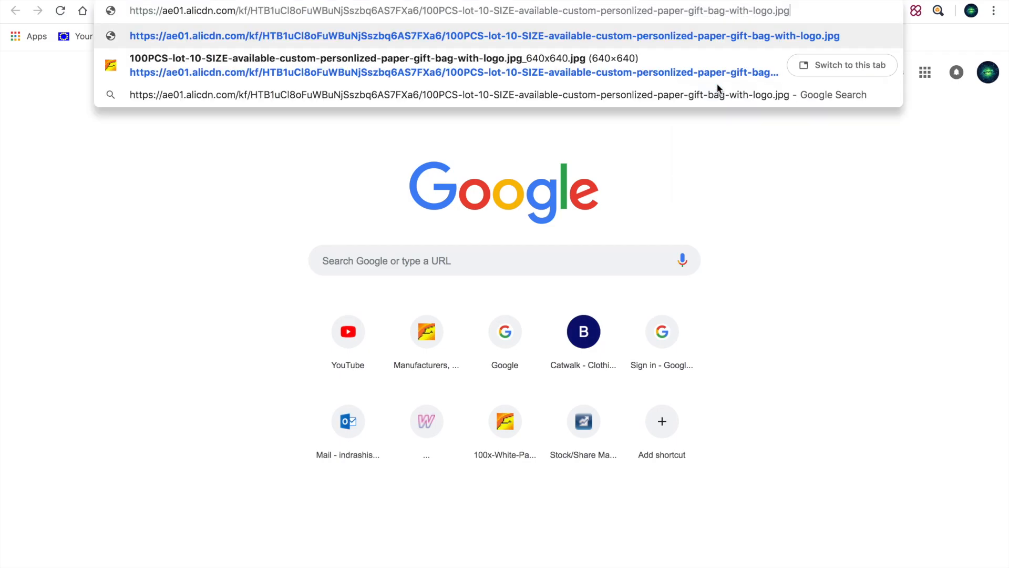
key(Return)
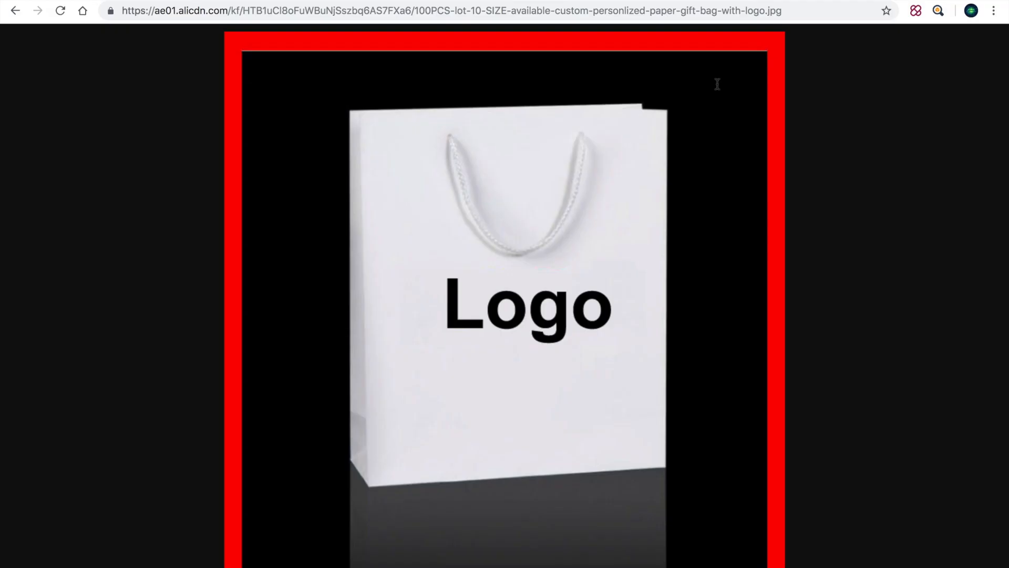
- Save the full-size bag image to the Desktop as the JPEG file bag.jpg
right_click(584, 213)
click(613, 234)
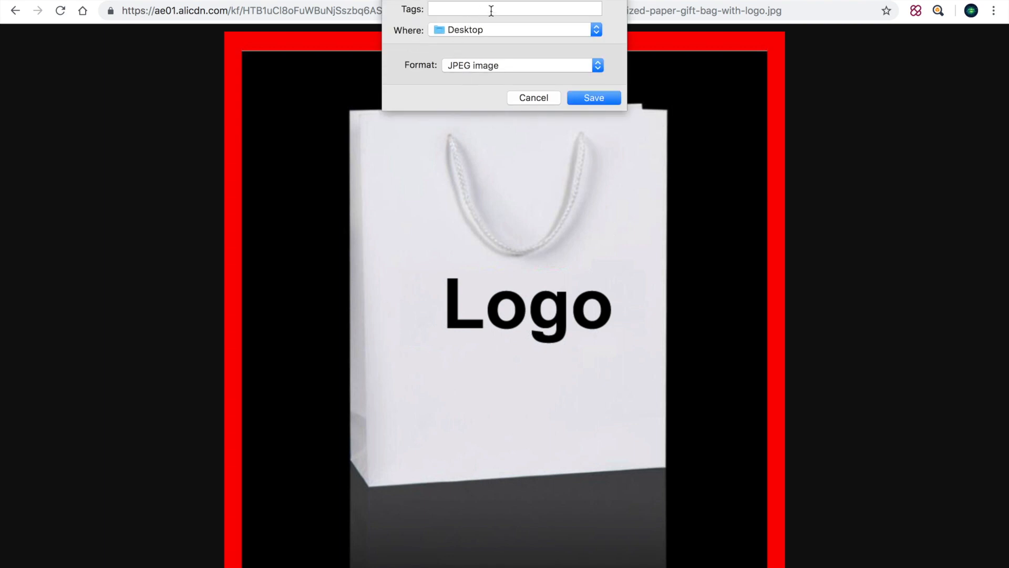
click(593, 100)
- Check the saved bag.jpg by opening it from the desktop in Preview, and close it again
mouse_move(5, 1)
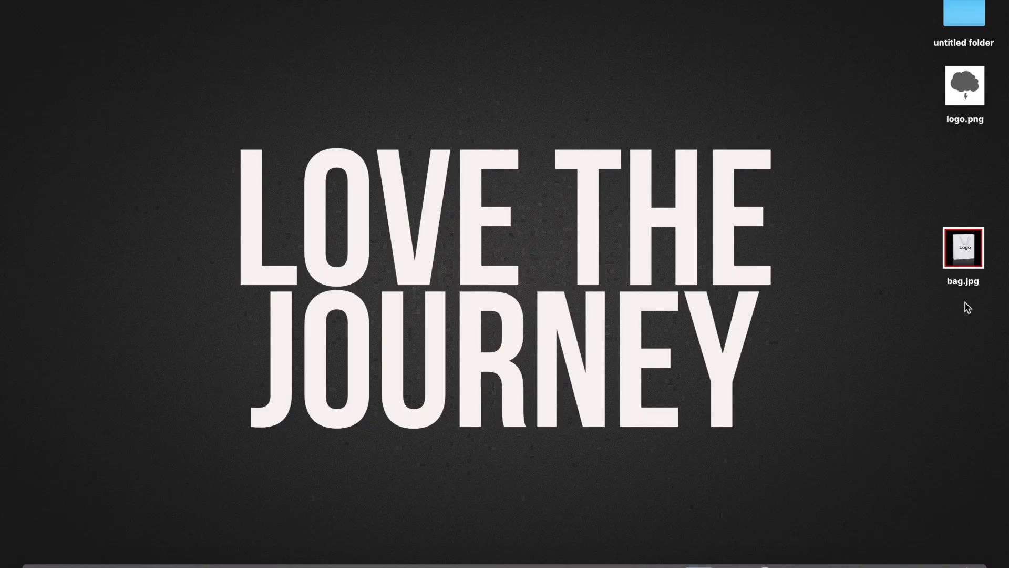
double_click(965, 257)
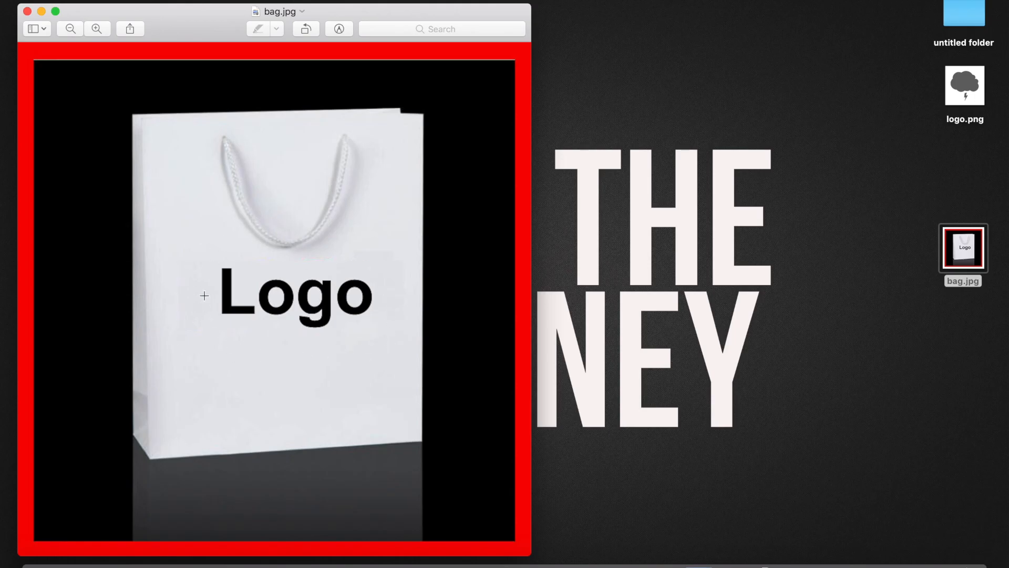
click(28, 11)
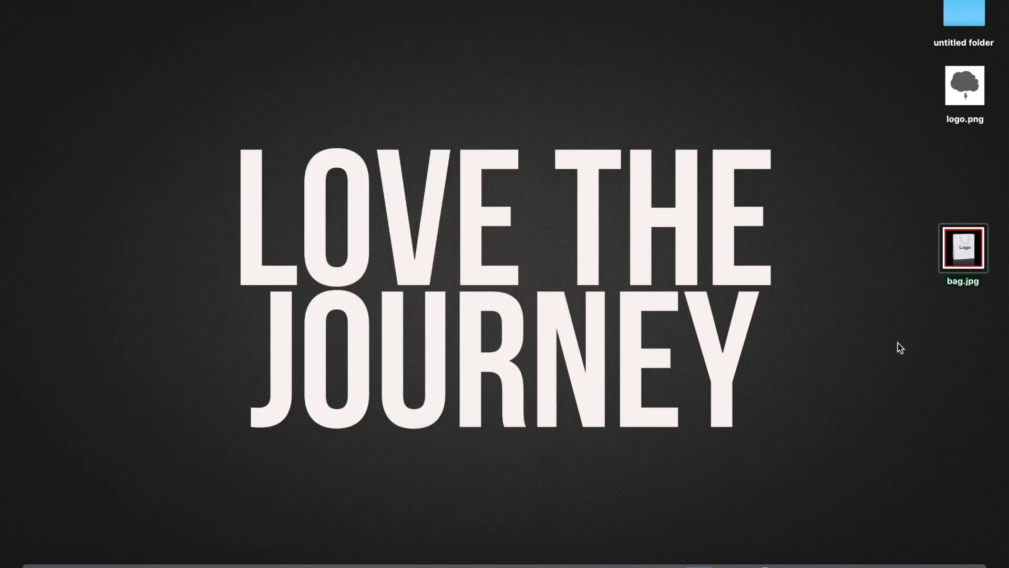
- Open bag.jpg from the desktop with Adobe Lightroom Classic CC and show it in the Develop module
right_click(963, 245)
mouse_move(941, 266)
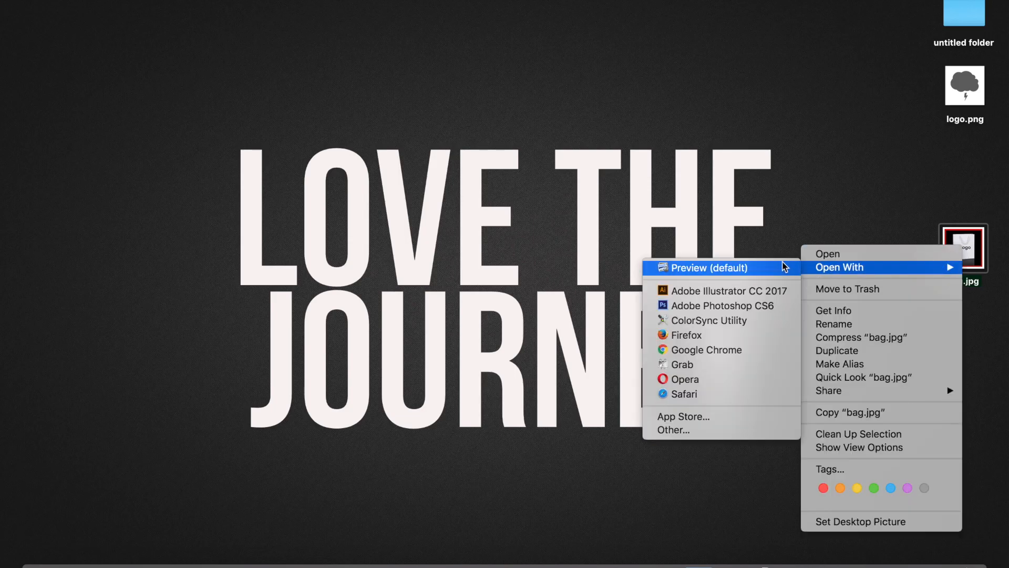
click(704, 432)
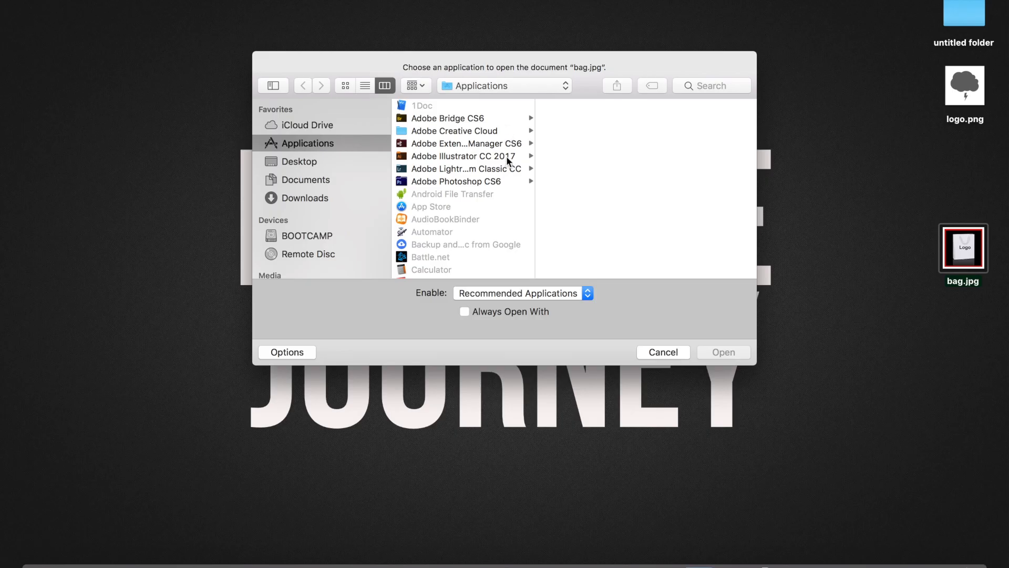
double_click(507, 167)
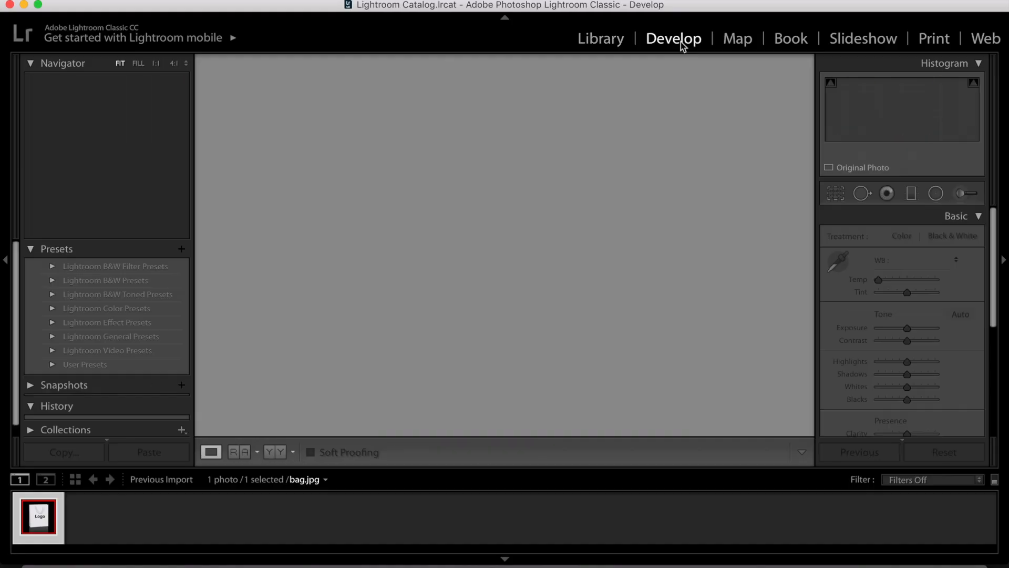
- Paint over the Logo lettering on the bag with the Spot Removal clone brush to erase it
click(862, 193)
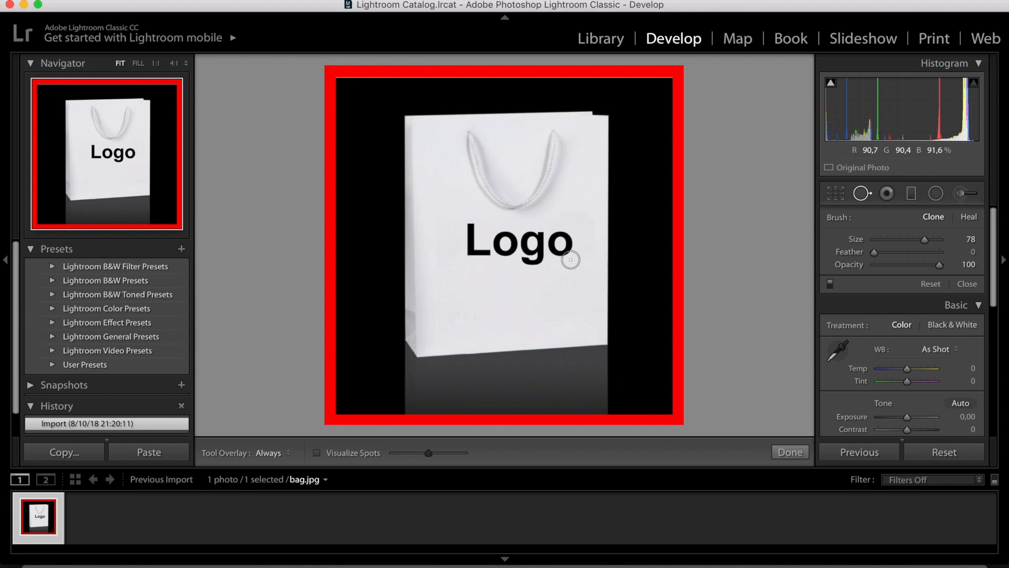
mouse_move(574, 258)
mouse_down()
mouse_move(576, 243)
mouse_move(560, 236)
mouse_move(556, 248)
mouse_move(567, 250)
mouse_move(527, 264)
mouse_move(540, 247)
mouse_move(524, 232)
mouse_move(511, 252)
mouse_move(498, 233)
mouse_move(486, 256)
mouse_move(466, 226)
mouse_up()
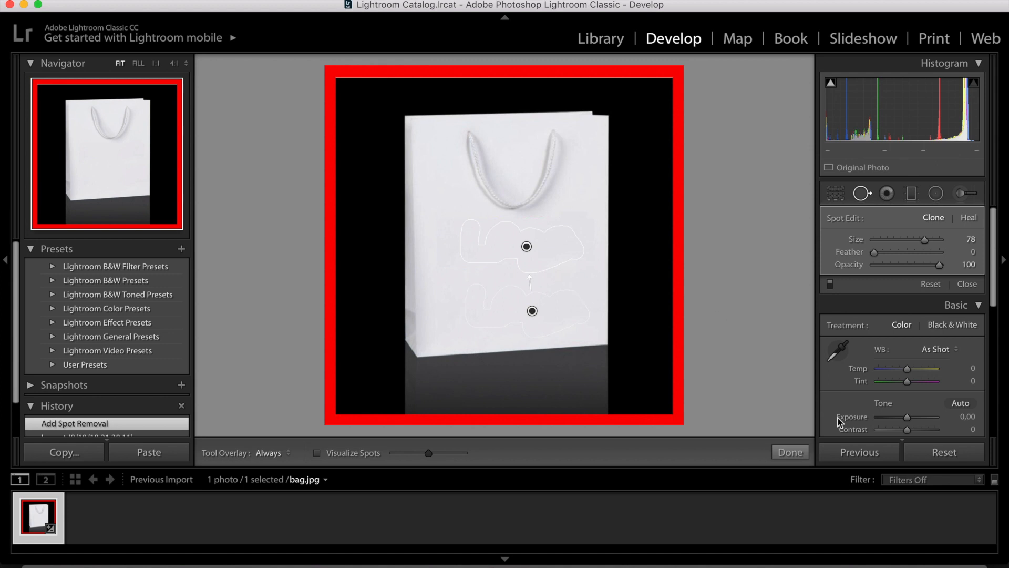
click(636, 288)
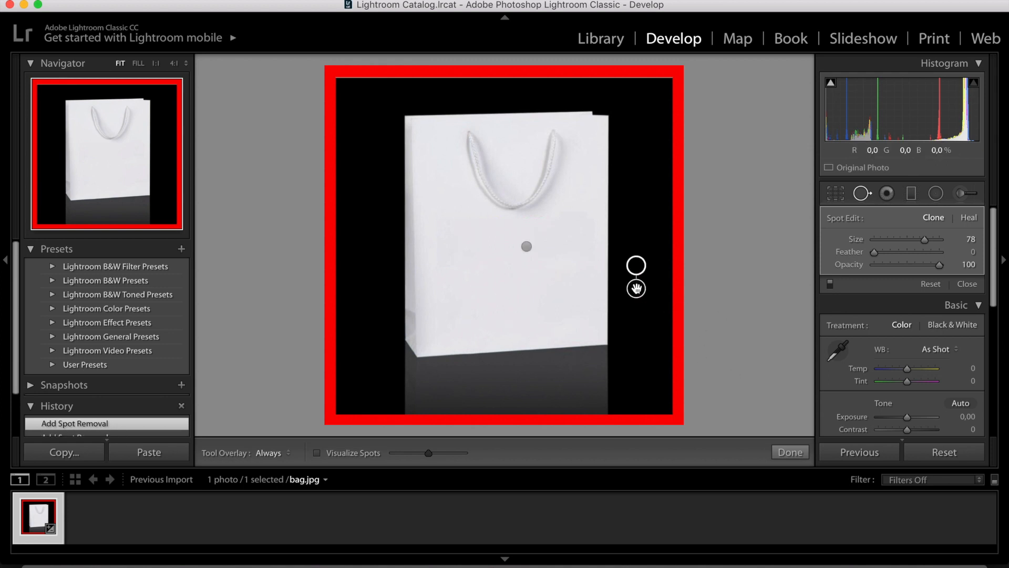
- Undo the last added spot removal and finish the Spot Removal editing
click(136, 0)
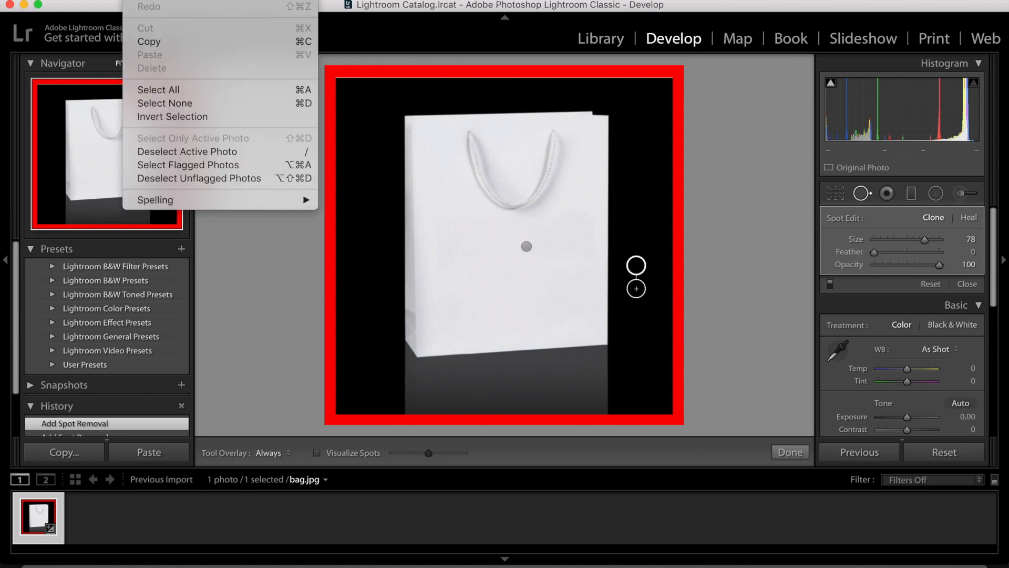
click(154, 1)
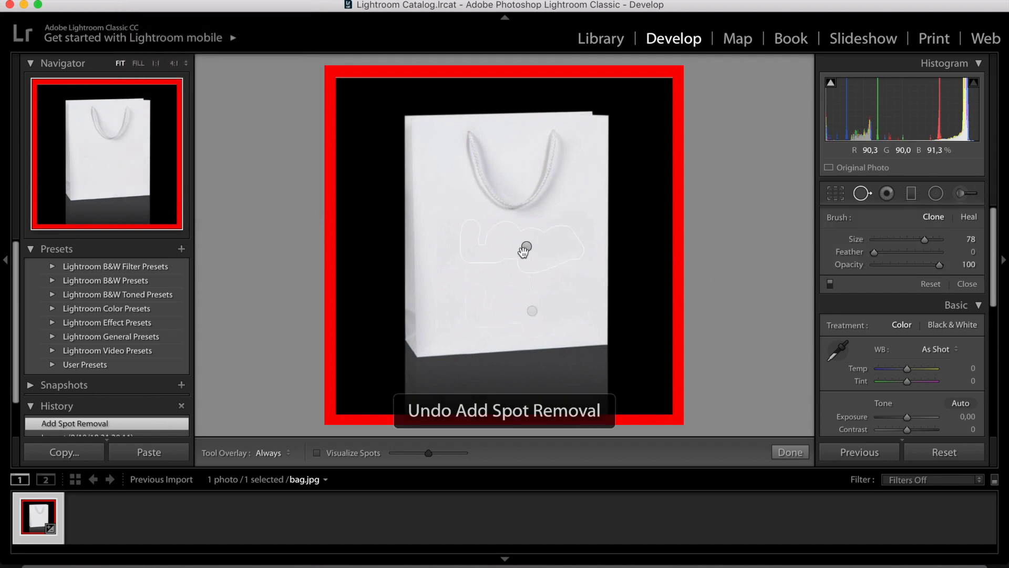
click(790, 452)
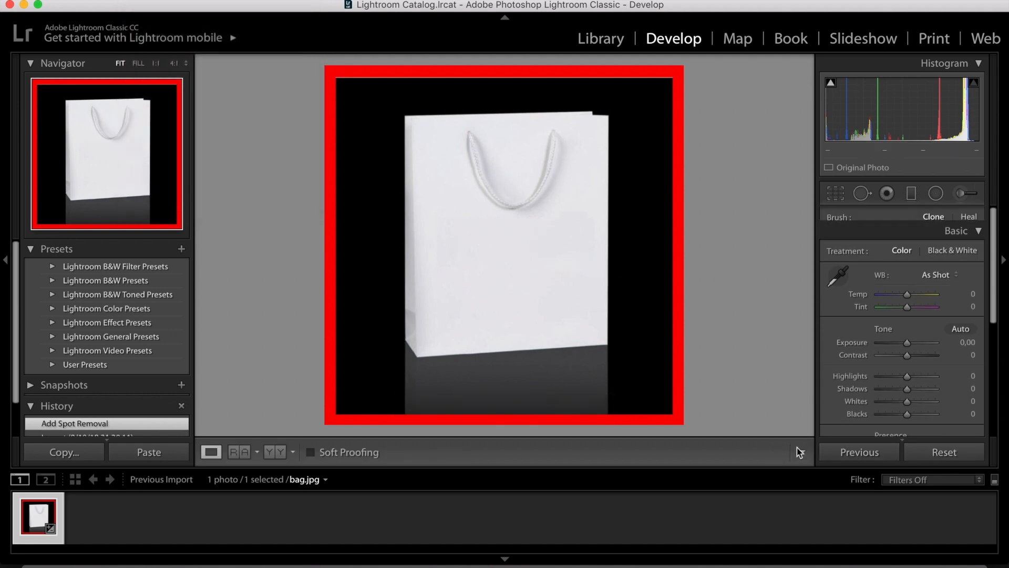
- Export the retouched bag.jpg to the Desktop subfolder Lightroom Exports and close Lightroom
click(106, 0)
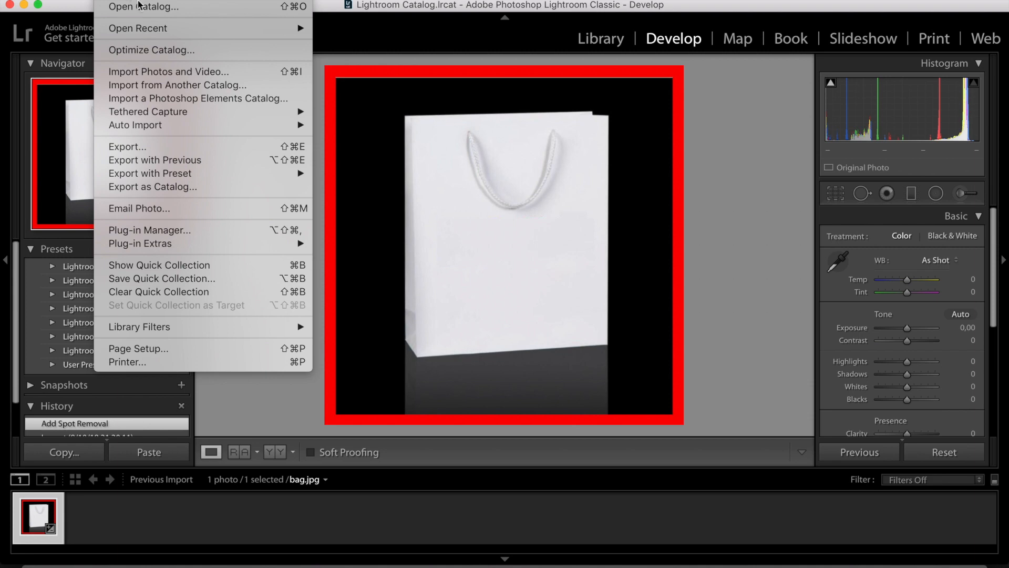
click(171, 146)
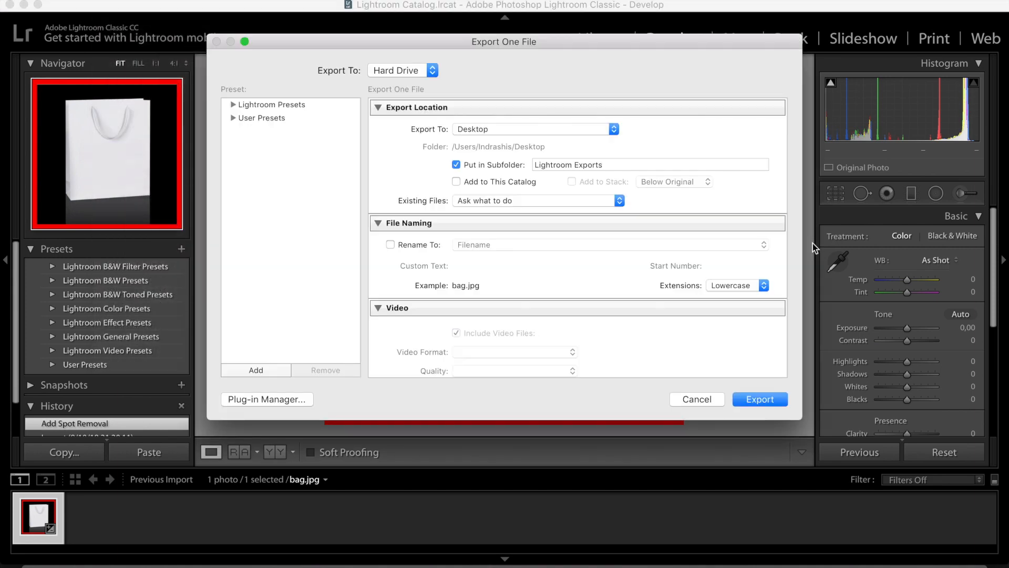
click(763, 401)
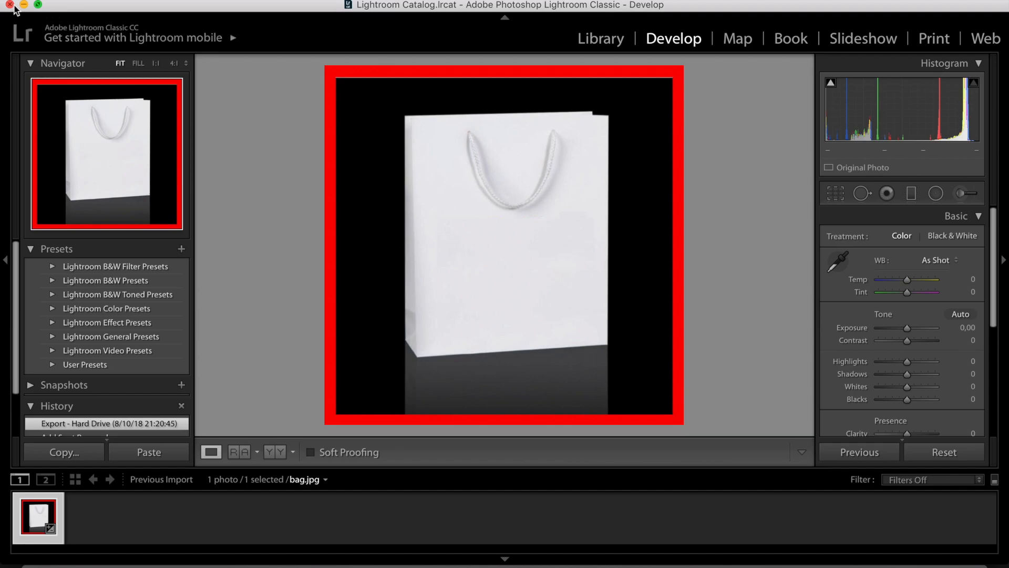
click(13, 5)
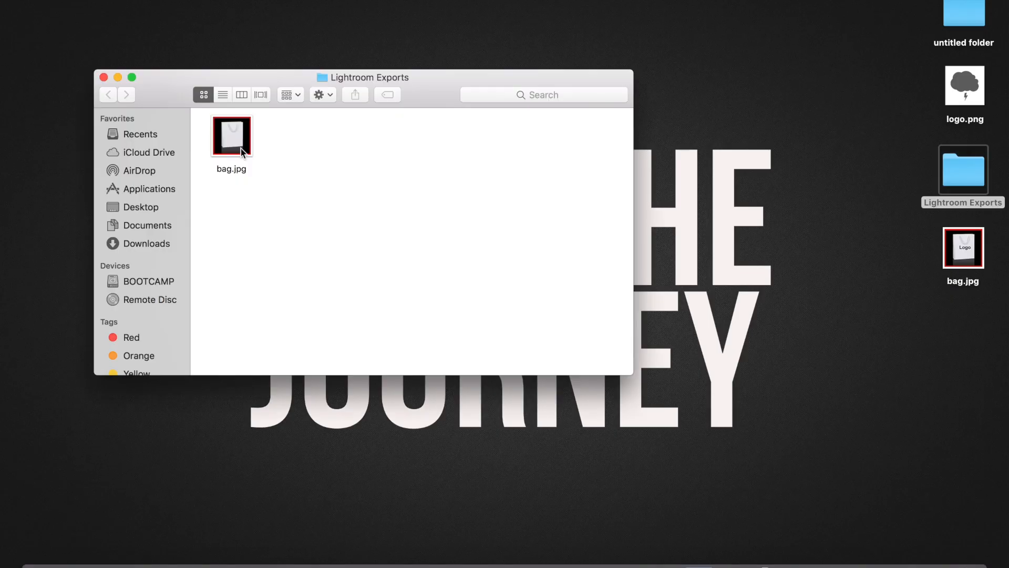
- Check the exported bag.jpg in Preview, close it, and open the file with Adobe Photoshop CS6
double_click(240, 149)
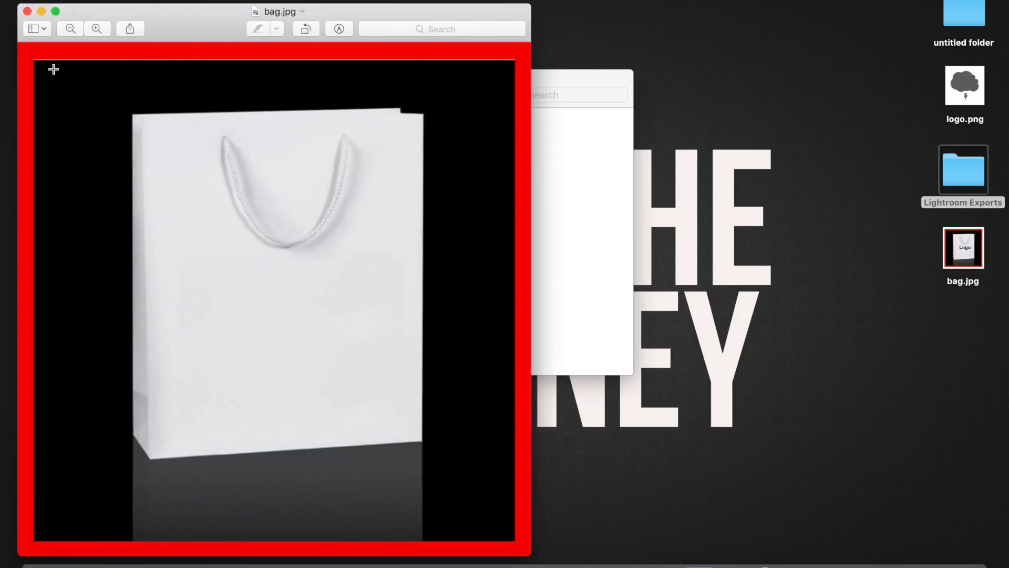
click(27, 11)
right_click(242, 151)
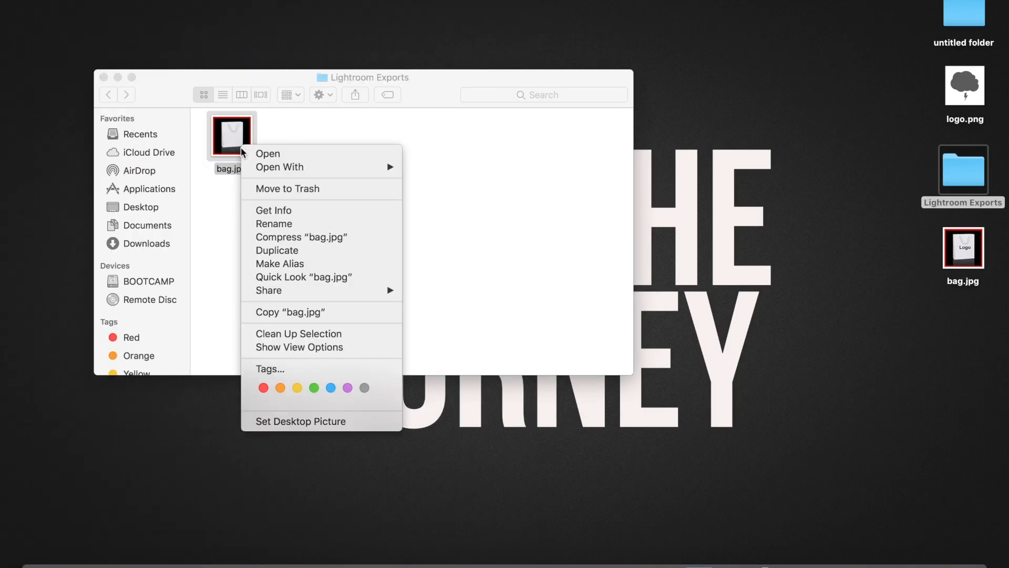
mouse_move(276, 169)
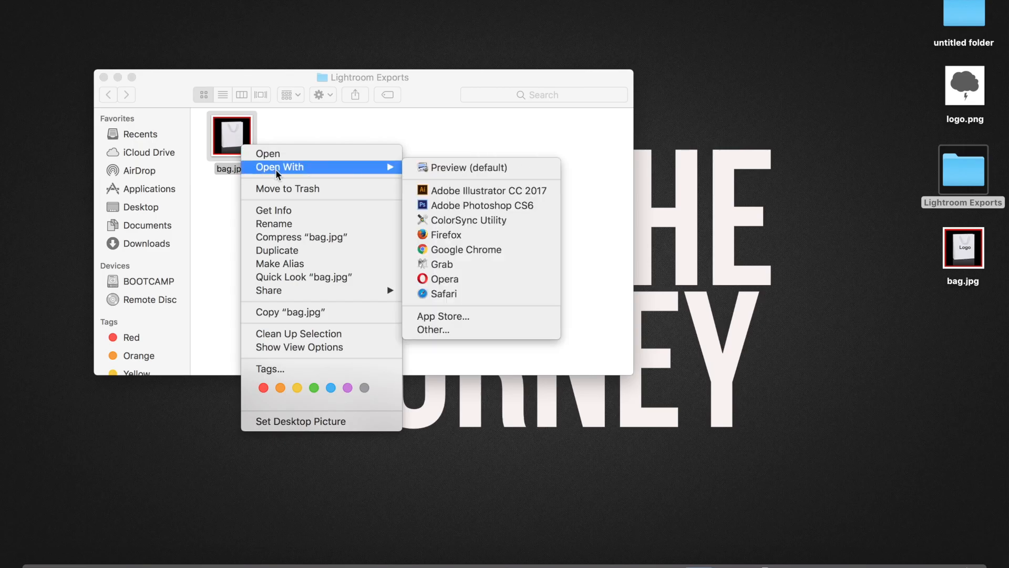
click(481, 203)
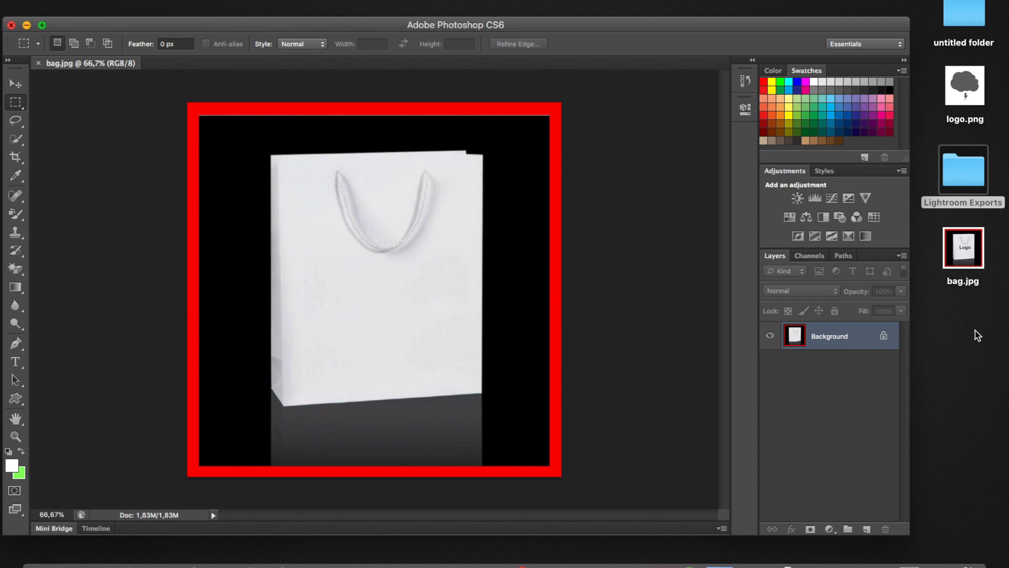
- Place logo.png from the desktop into the bag image, scale it to about 22%, and position it on the bag's front below the handles
drag(965, 87, 385, 312)
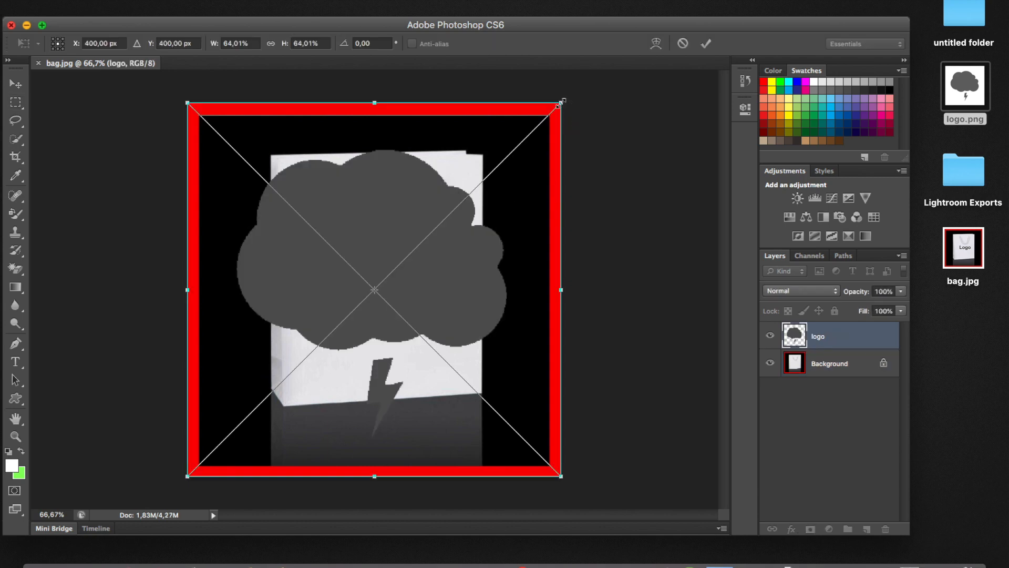
drag(561, 103, 314, 350)
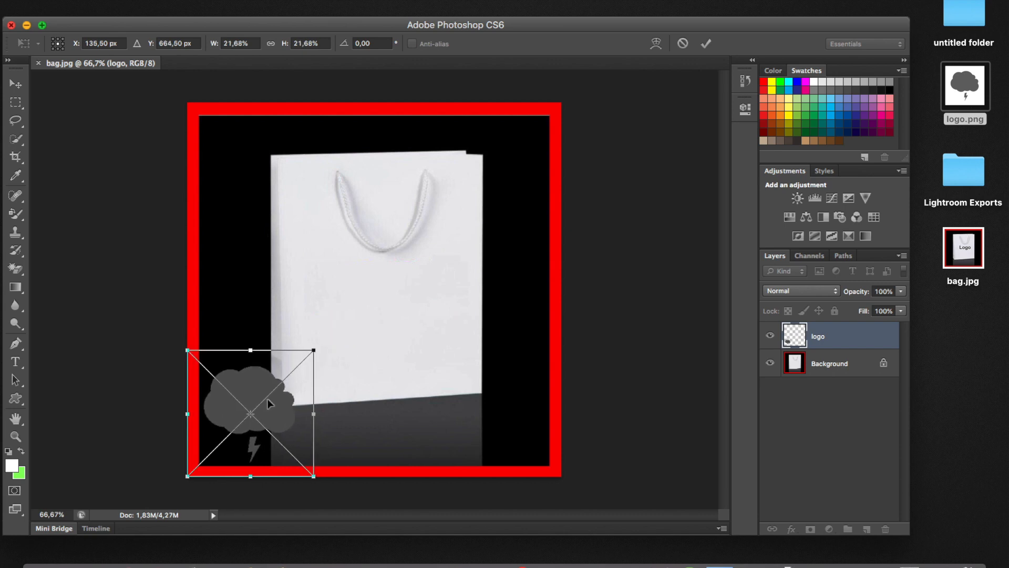
drag(266, 398, 405, 317)
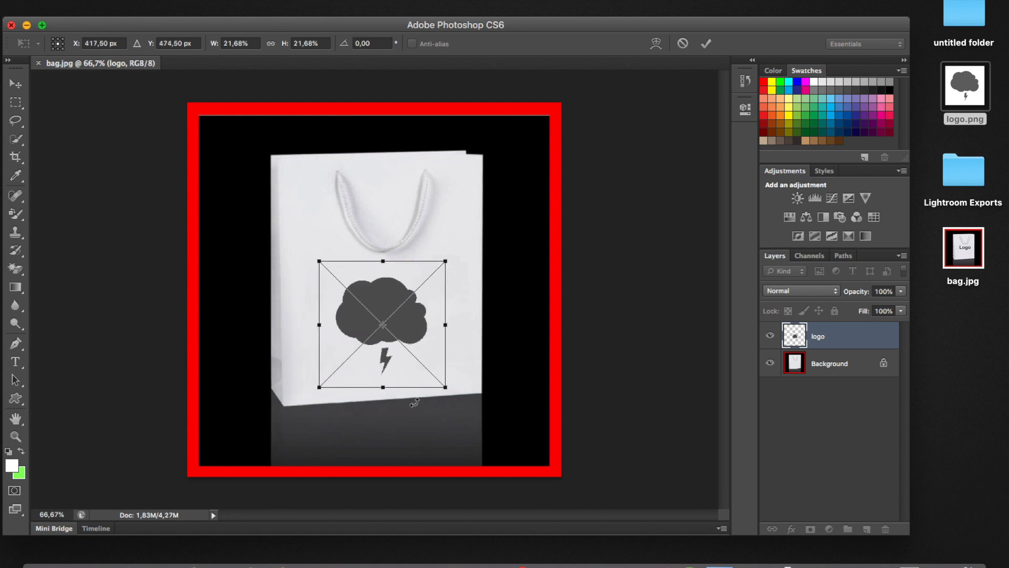
drag(409, 326, 415, 323)
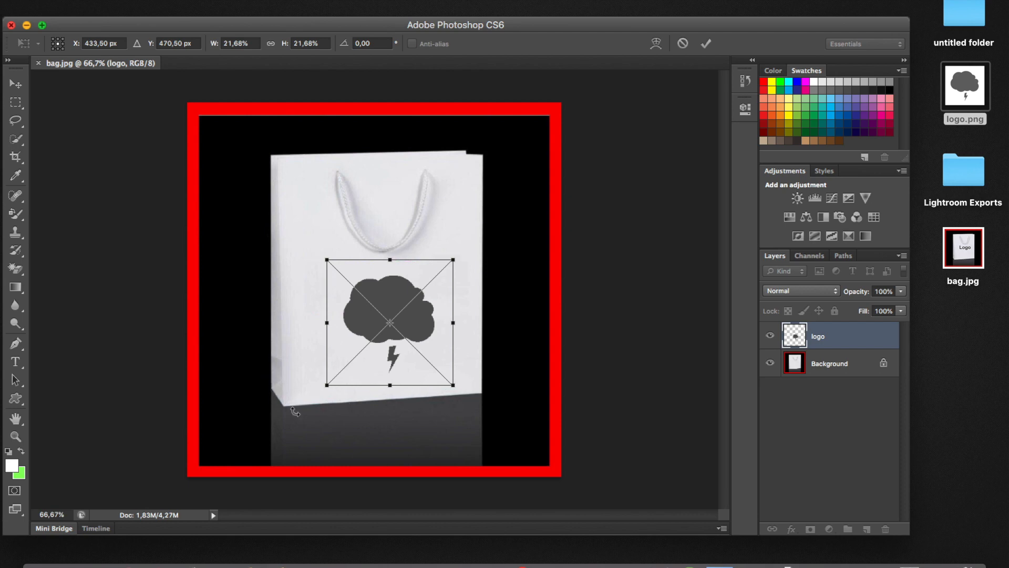
- Slant the logo with the Perspective transform to follow the bag's lower edge, re-centre it on the front and commit the placement
right_click(425, 317)
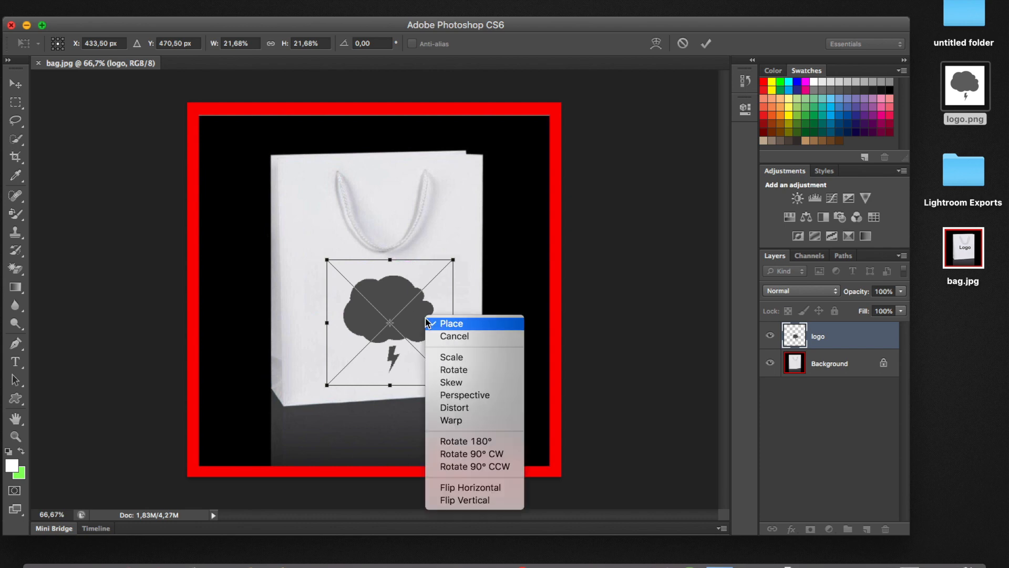
click(480, 395)
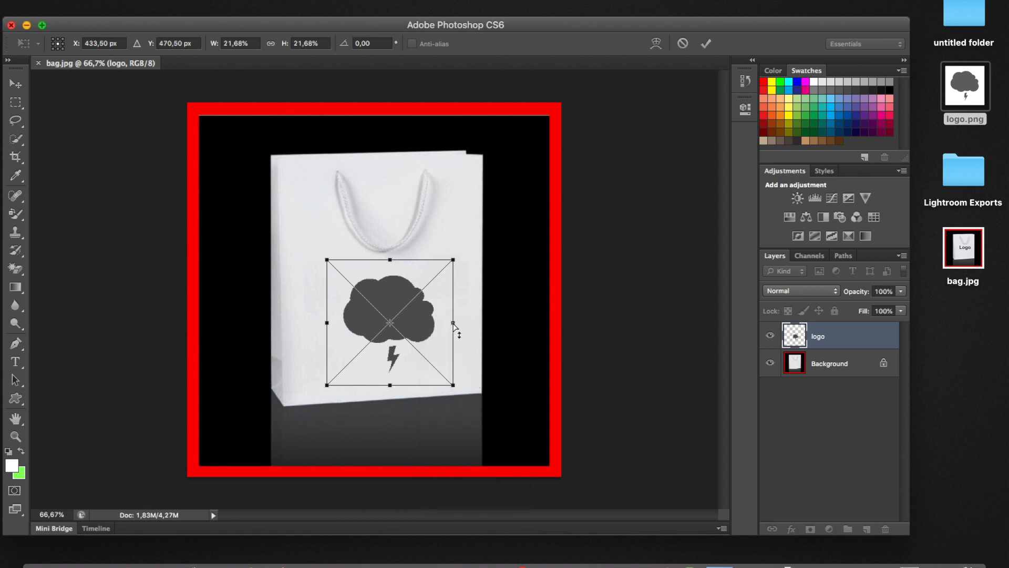
drag(453, 325, 424, 330)
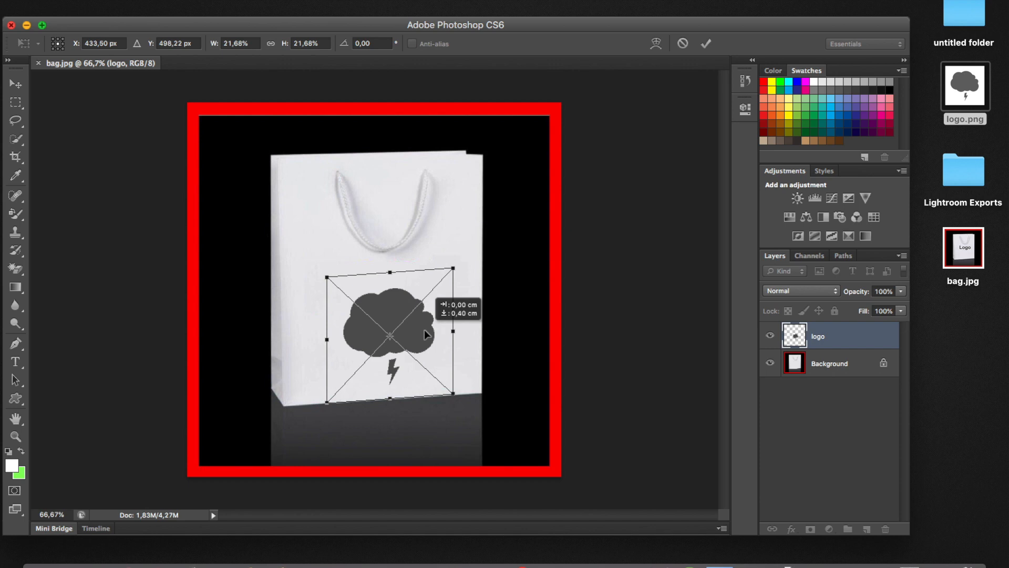
drag(424, 330, 422, 317)
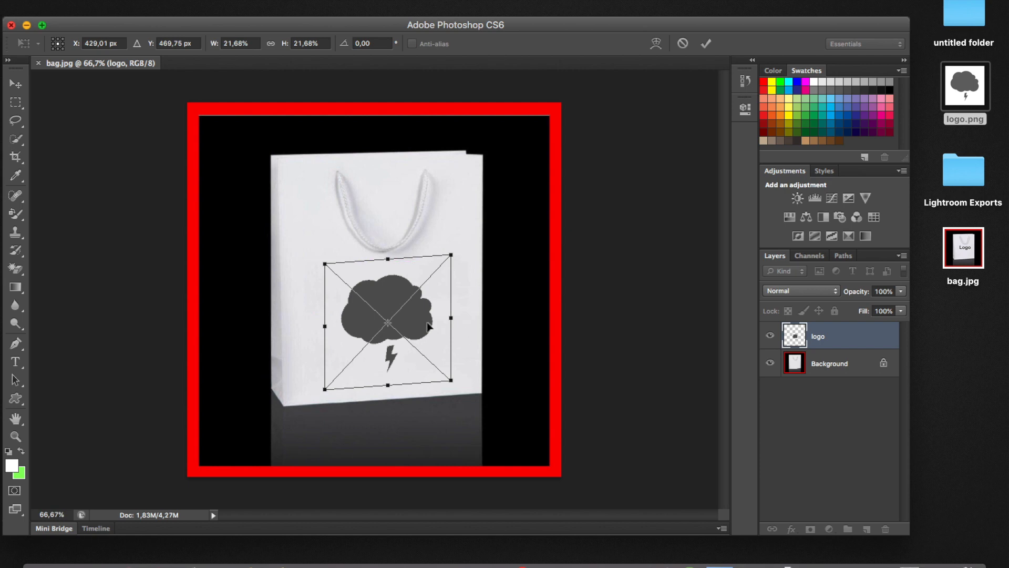
right_click(429, 327)
click(443, 323)
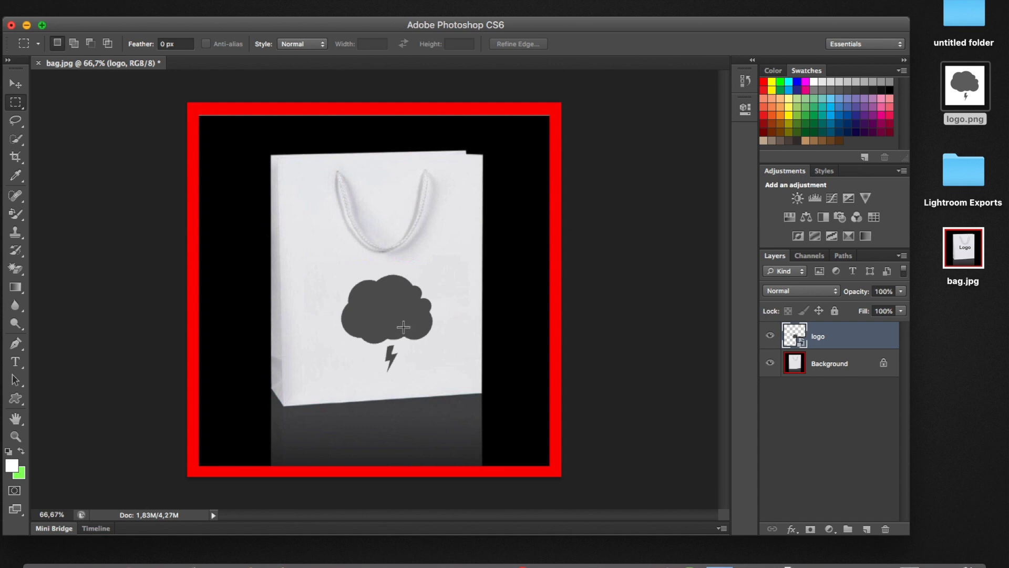
- Add a Bevel & Emboss effect with the Inner Bevel style to the logo layer through its blending options
right_click(821, 338)
click(795, 399)
right_click(825, 342)
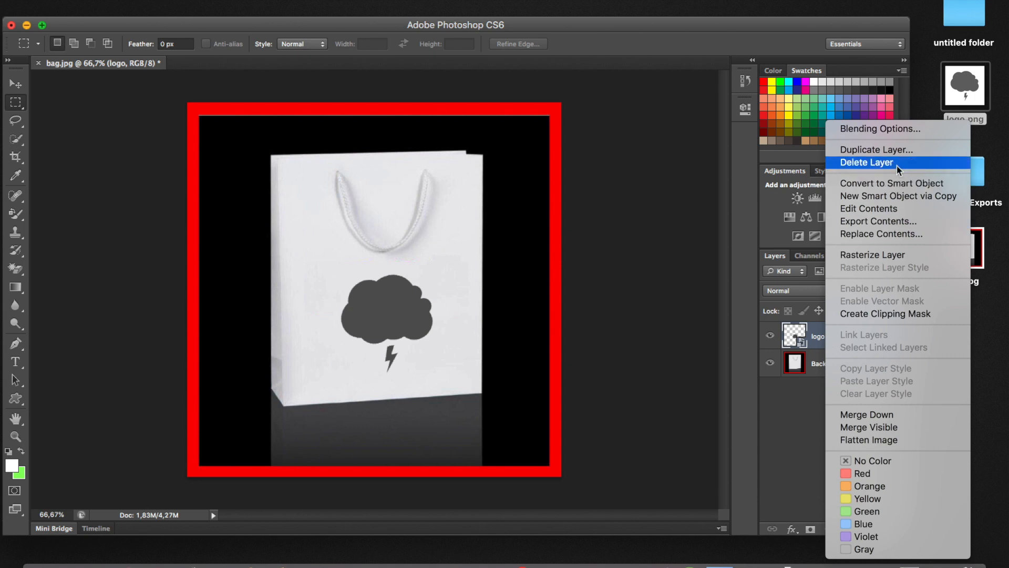
click(893, 129)
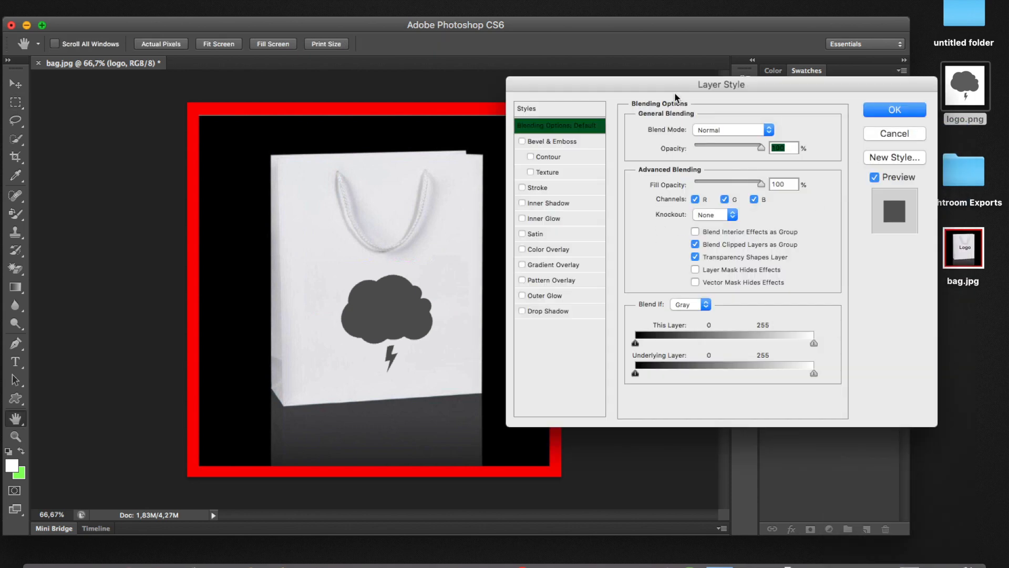
drag(676, 83, 686, 103)
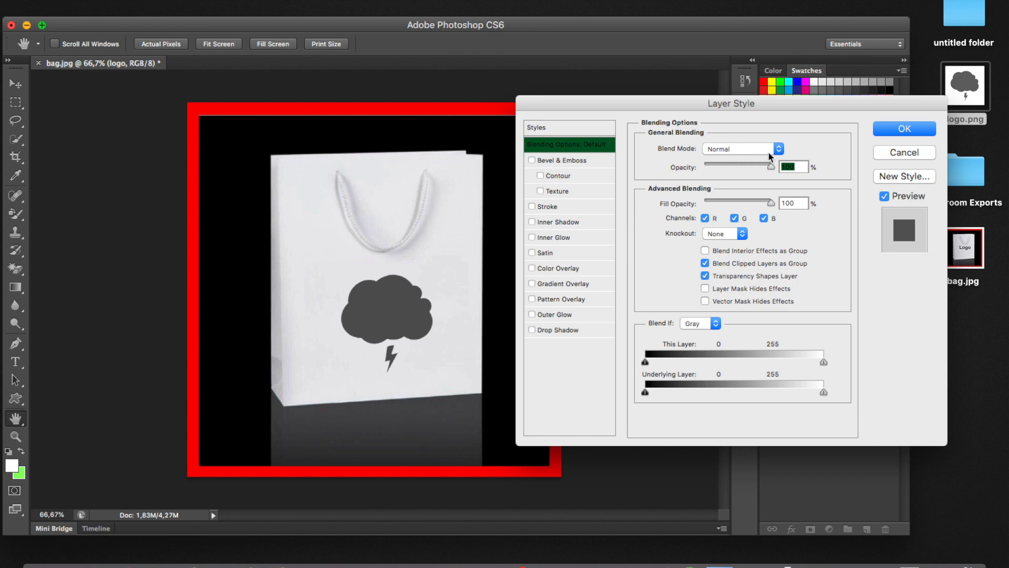
click(570, 159)
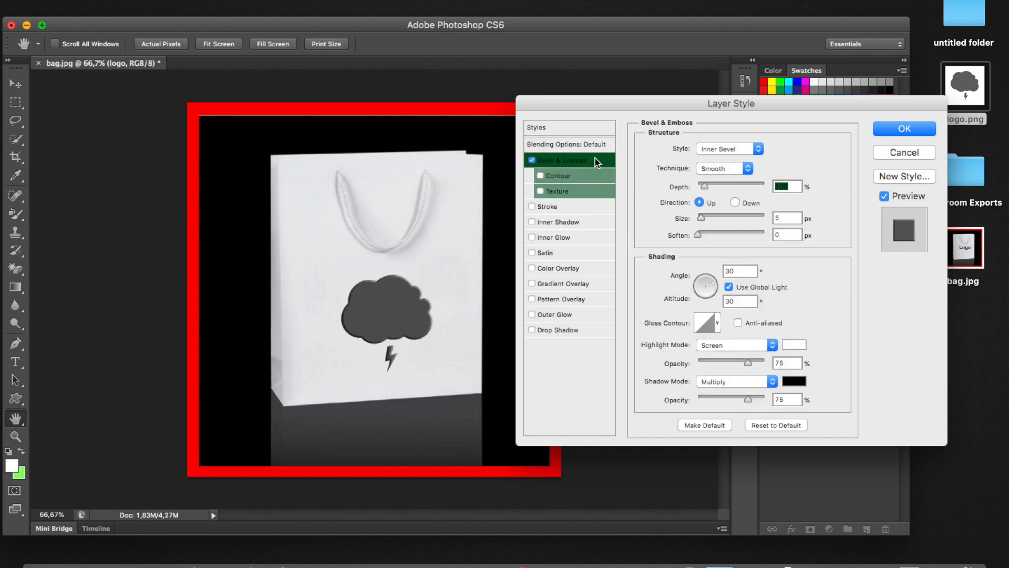
click(755, 154)
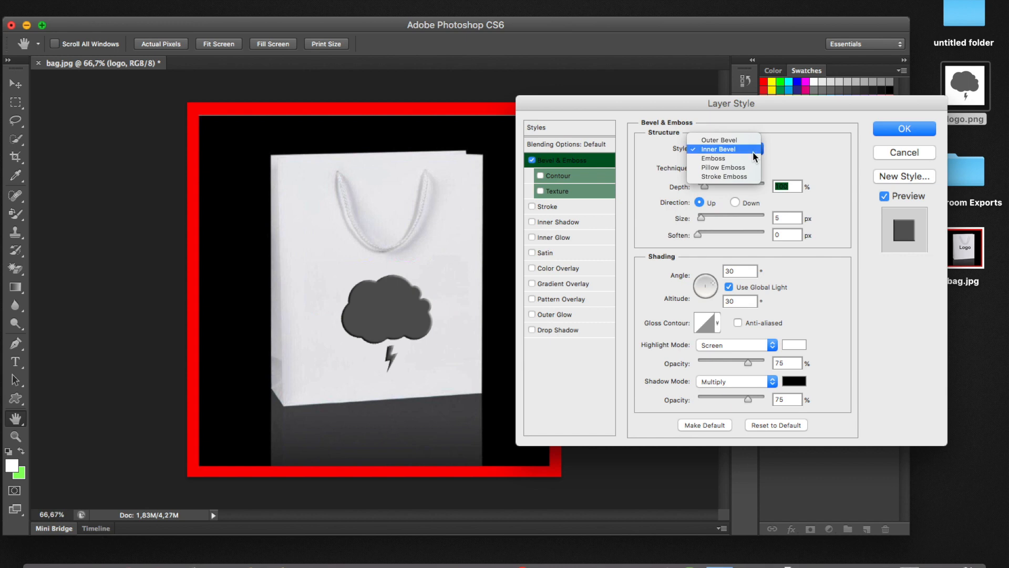
click(756, 153)
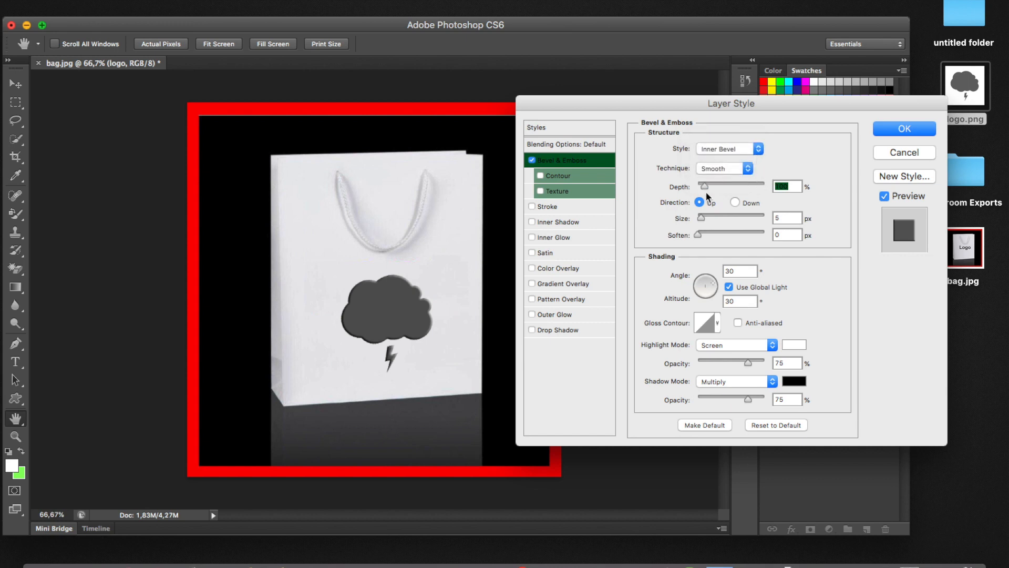
- Set the bevel's depth to 1000% and size to 13 px, and increase its softening
drag(705, 187, 714, 187)
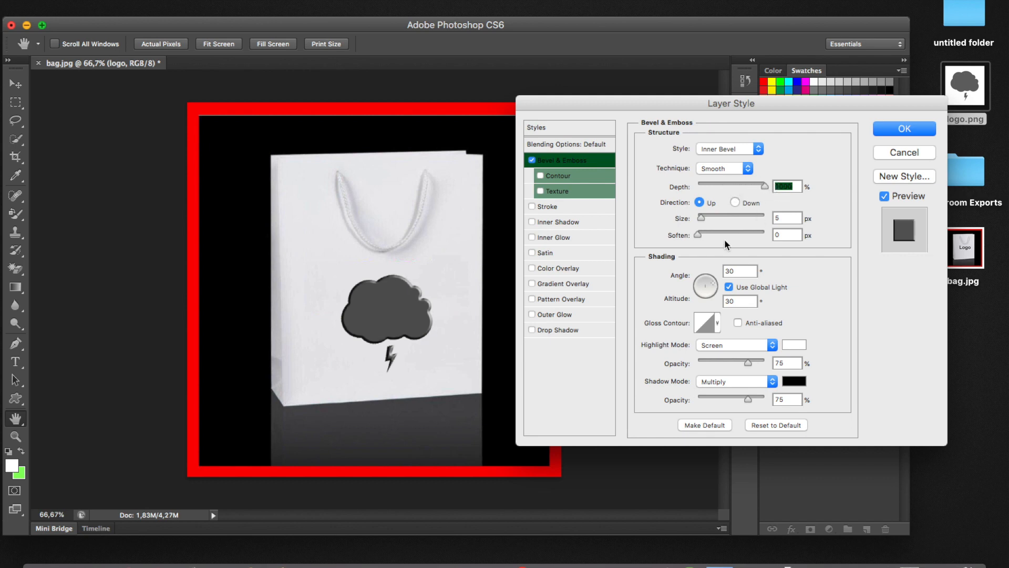
mouse_move(701, 216)
mouse_down()
mouse_move(742, 216)
mouse_move(704, 219)
mouse_up()
click(698, 234)
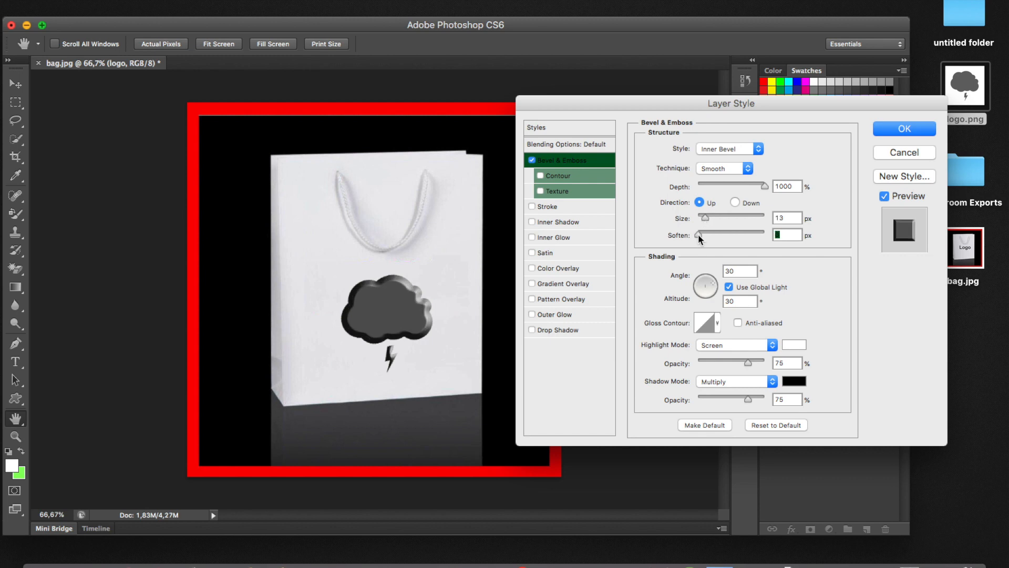
drag(715, 236, 726, 236)
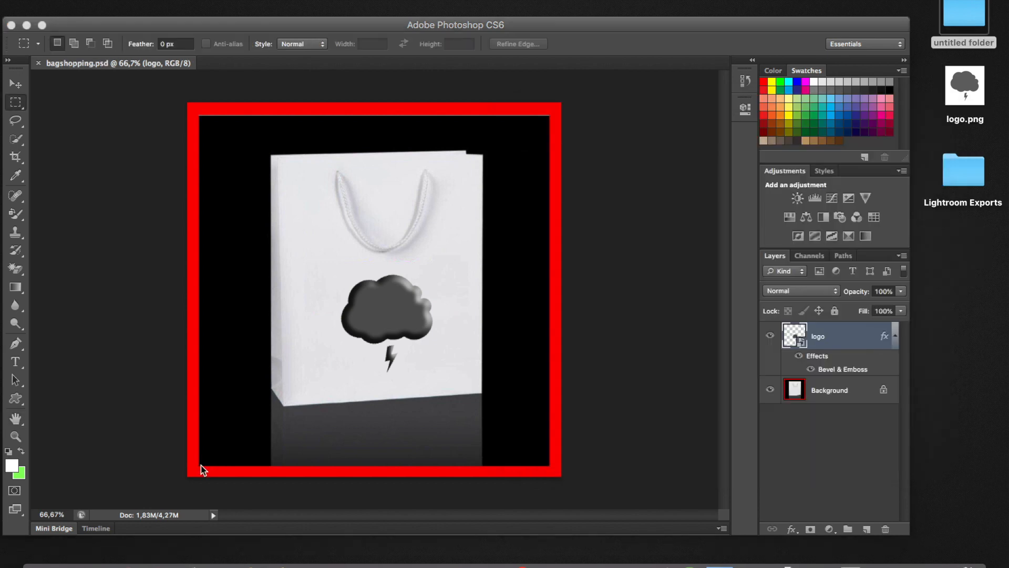
- Select the picture area inside the red border and crop the image to it
click(200, 466)
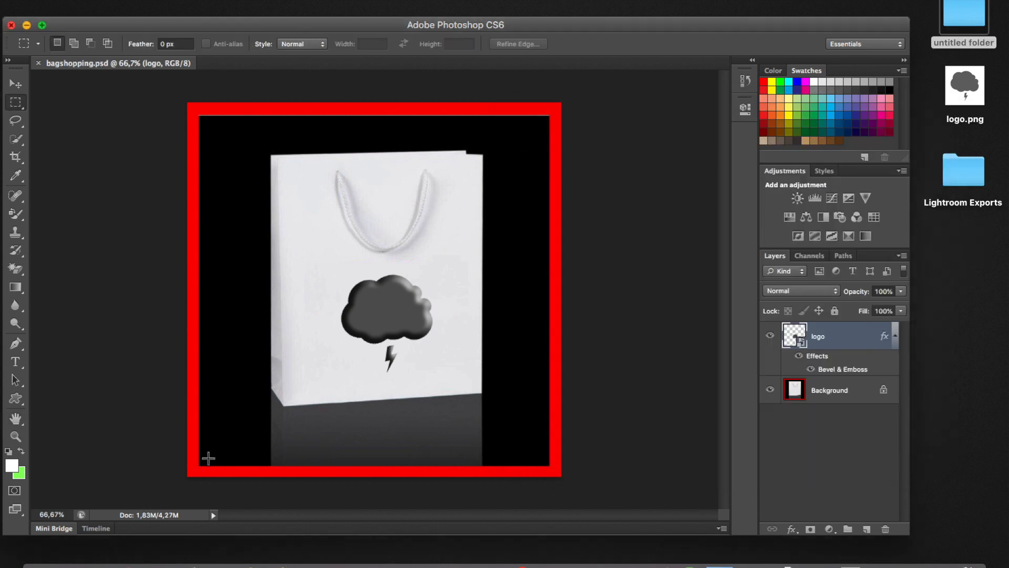
drag(198, 466, 549, 115)
click(215, 0)
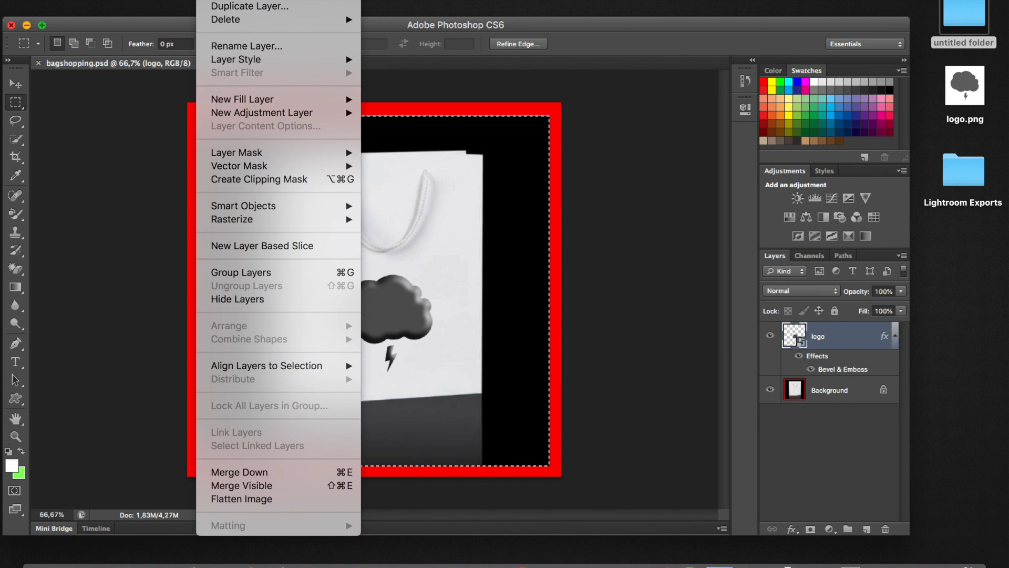
mouse_move(175, 0)
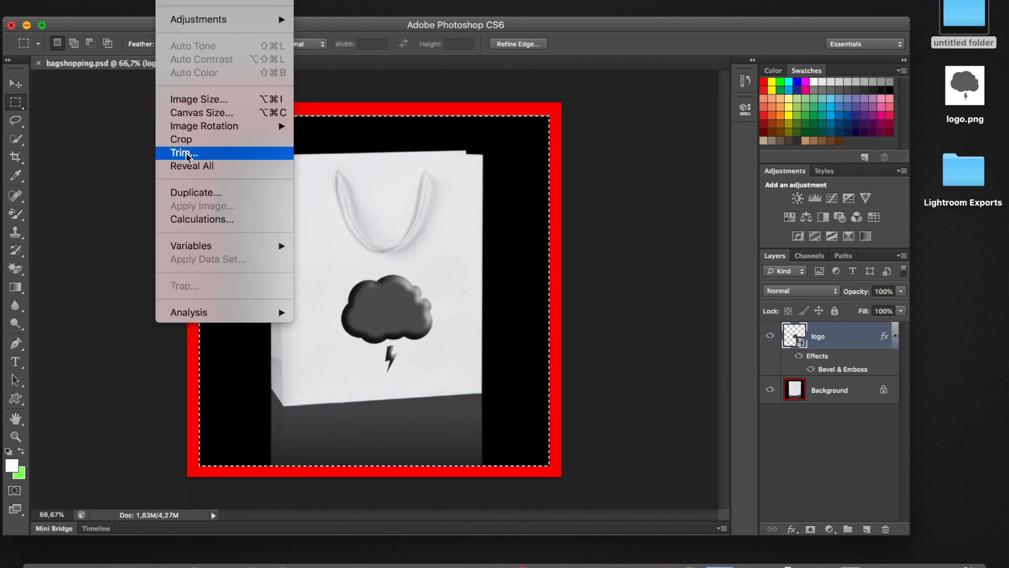
click(201, 141)
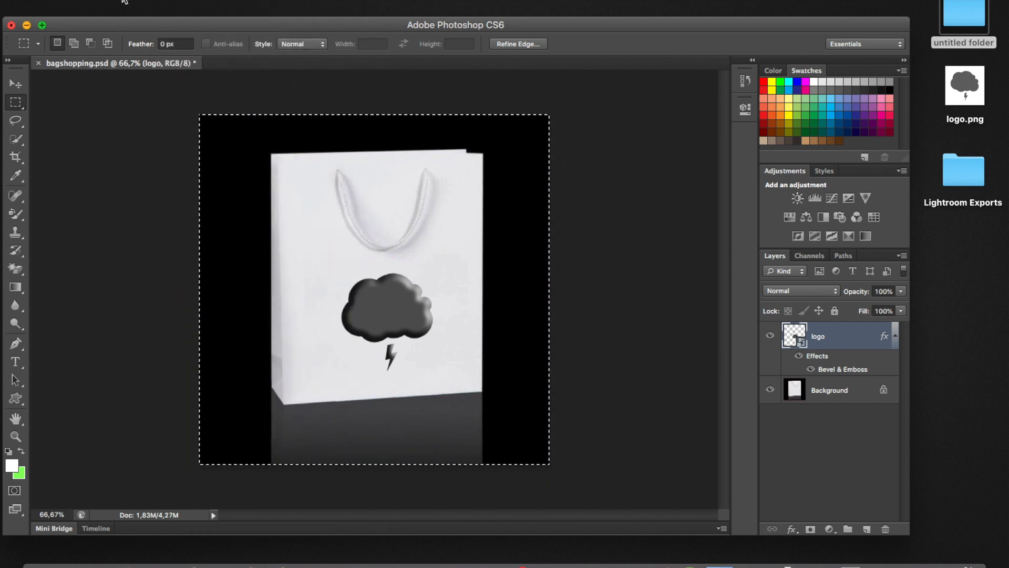
- Save the mock-up to the Desktop as bagshopping.jpg in JPEG format at Maximum quality, and close the document without saving changes to the PSD
click(113, 0)
click(194, 143)
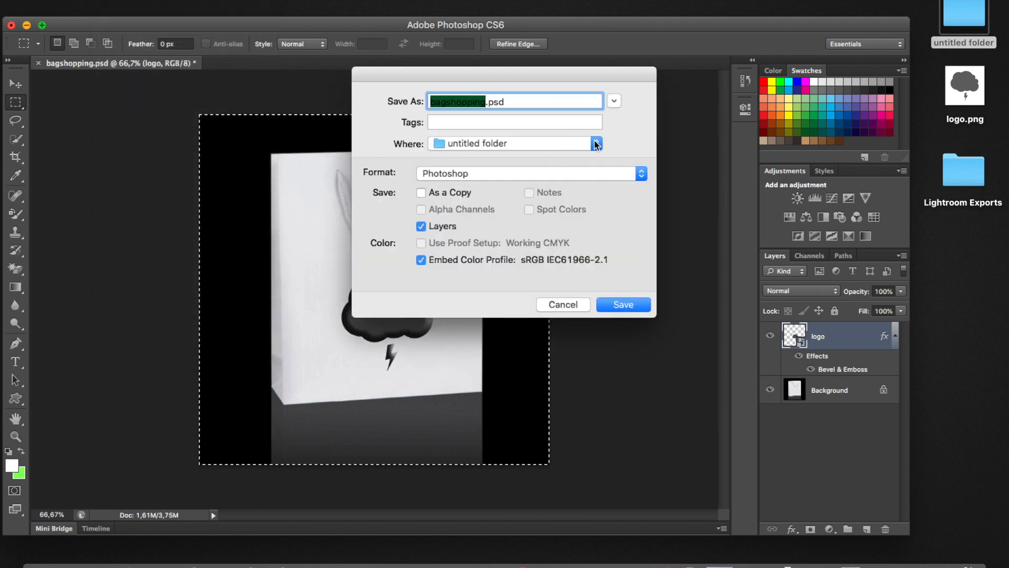
click(595, 144)
click(536, 256)
click(641, 175)
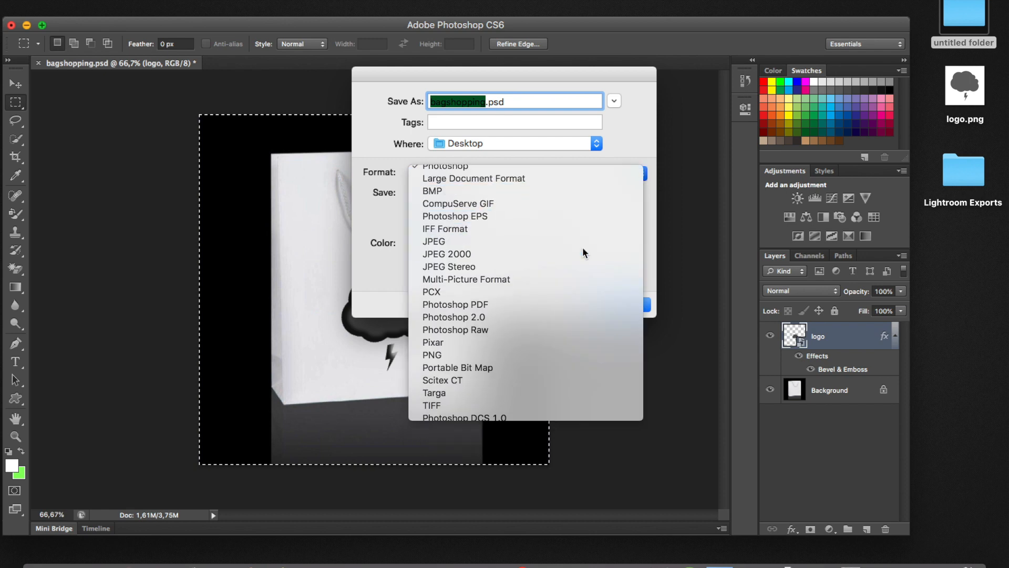
click(583, 248)
click(629, 304)
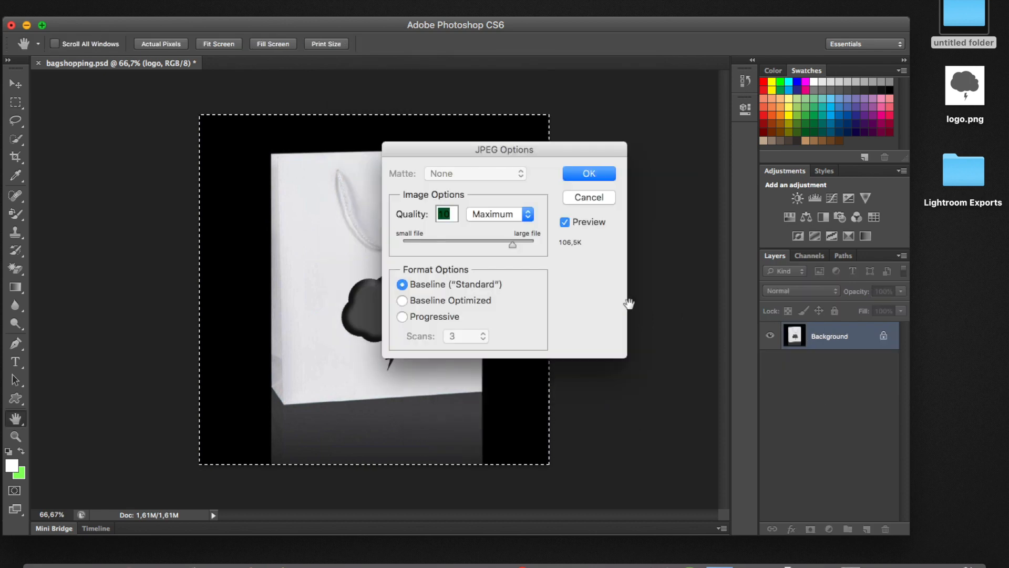
click(593, 173)
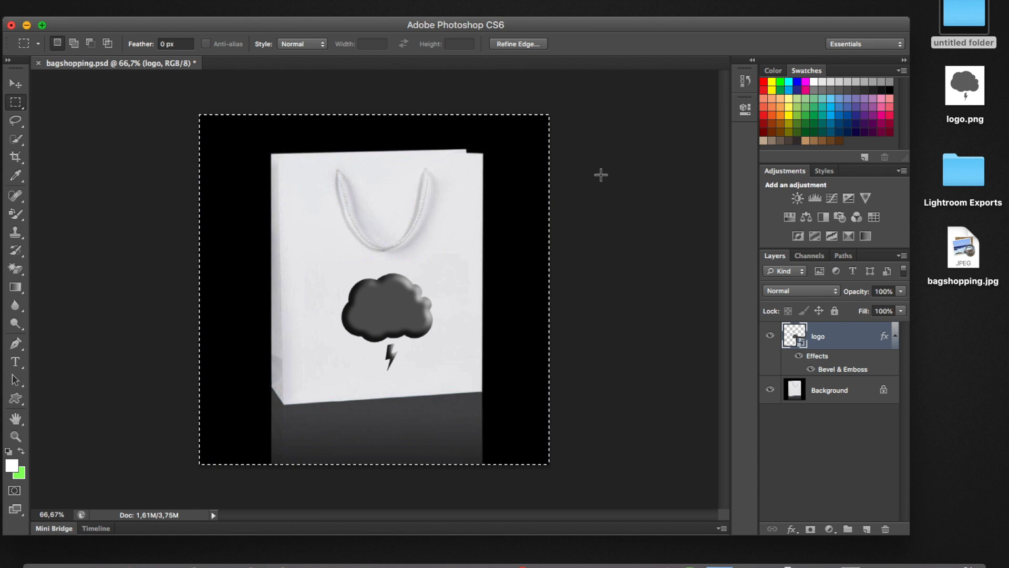
click(11, 25)
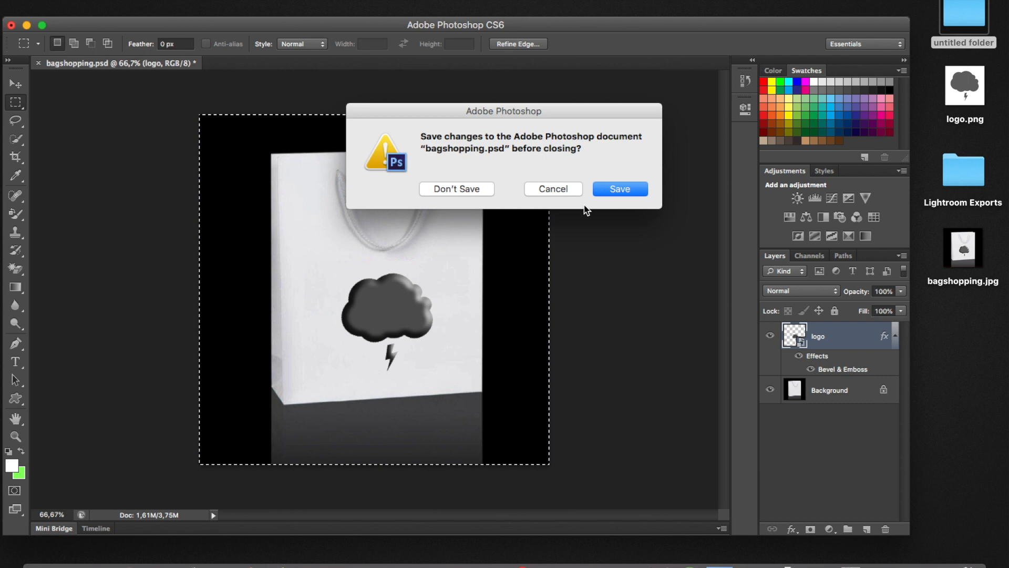
click(473, 188)
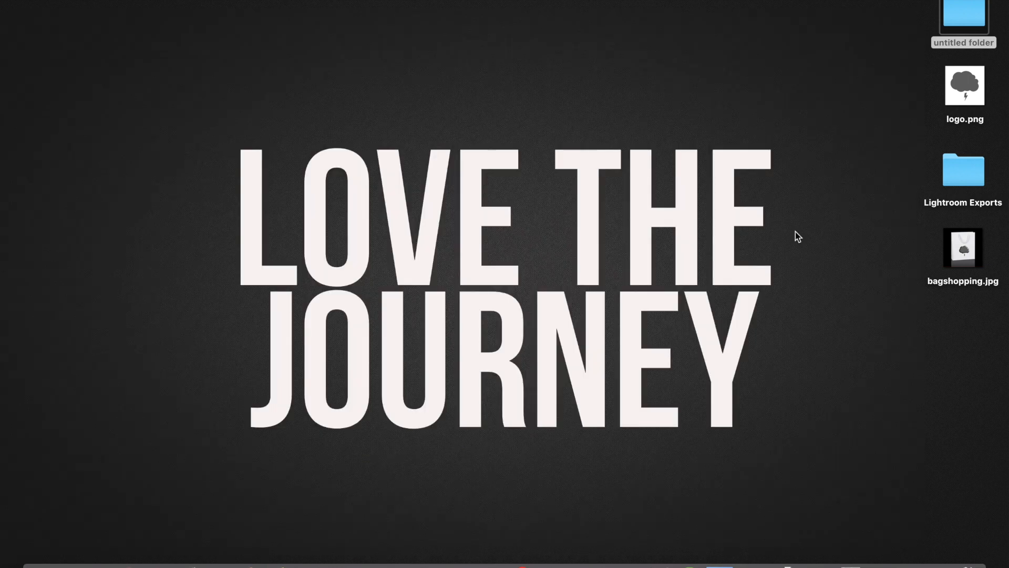
- Open bagshopping.jpg from the desktop in Preview to check the exported mock-up, and close it
right_click(963, 253)
mouse_move(867, 269)
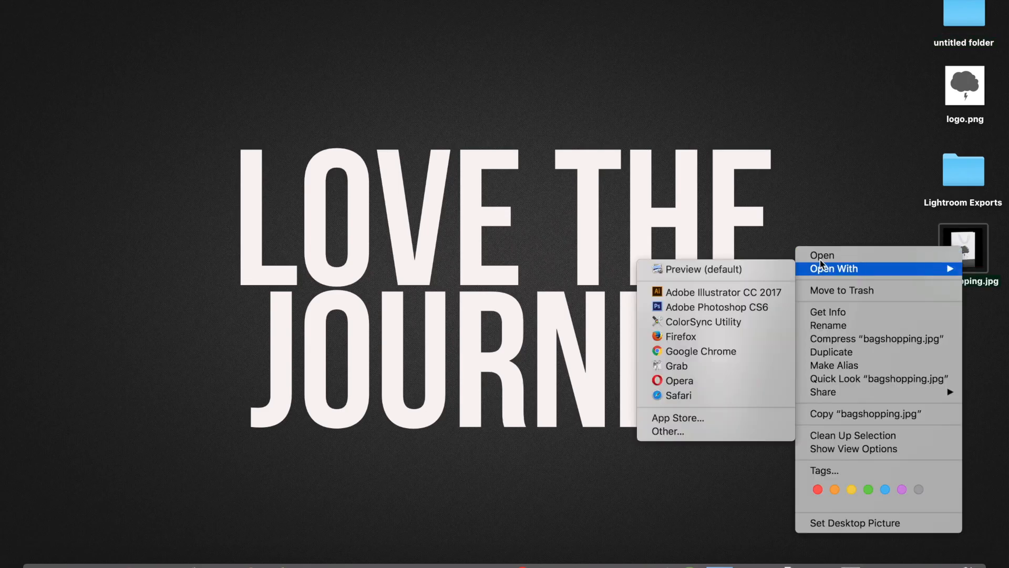
click(746, 270)
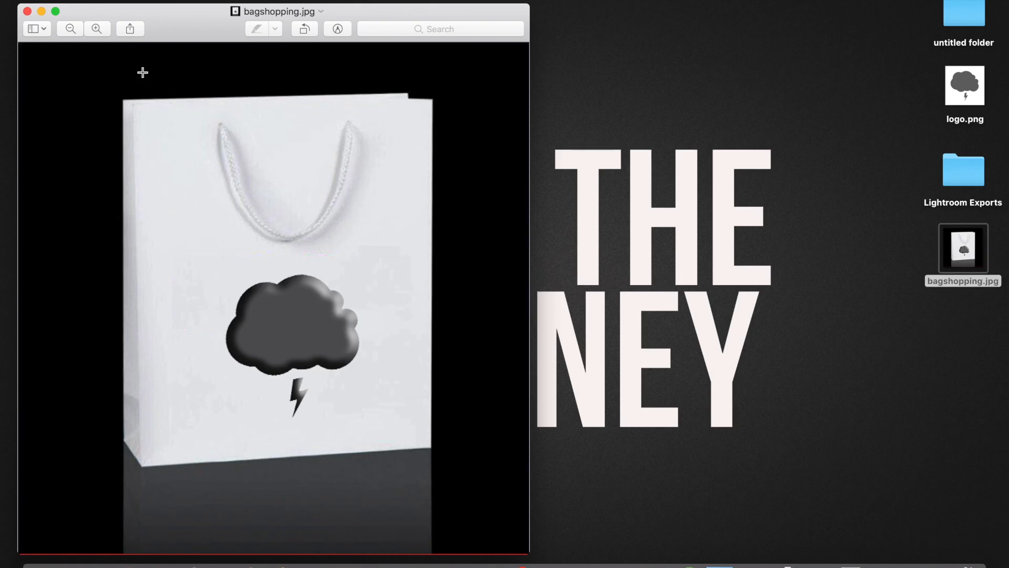
click(93, 0)
click(120, 72)
click(27, 11)
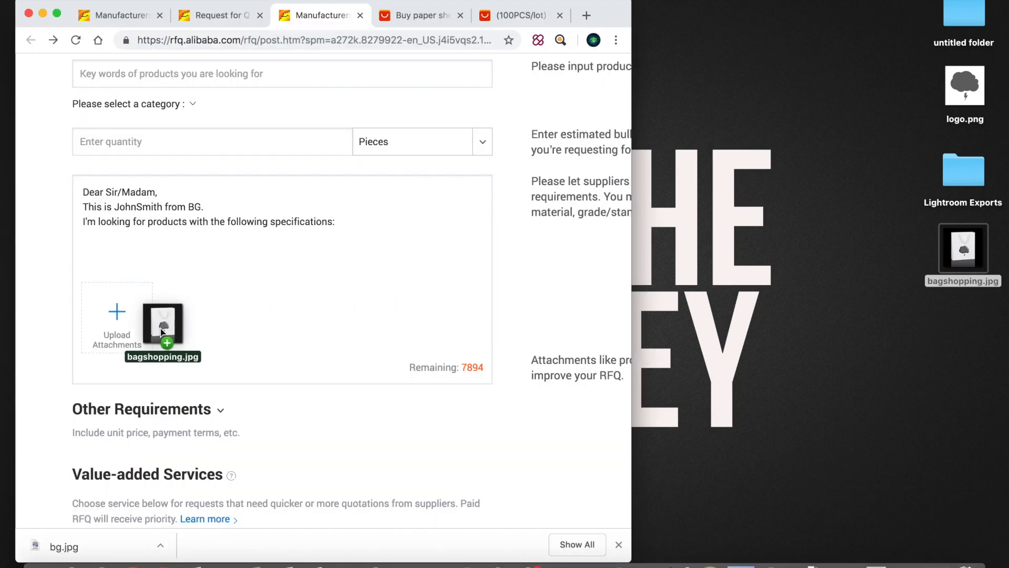
- Switch to the Alibaba quotation request in the browser and attach bagshopping.jpg and logo.png from the desktop
drag(162, 318, 119, 322)
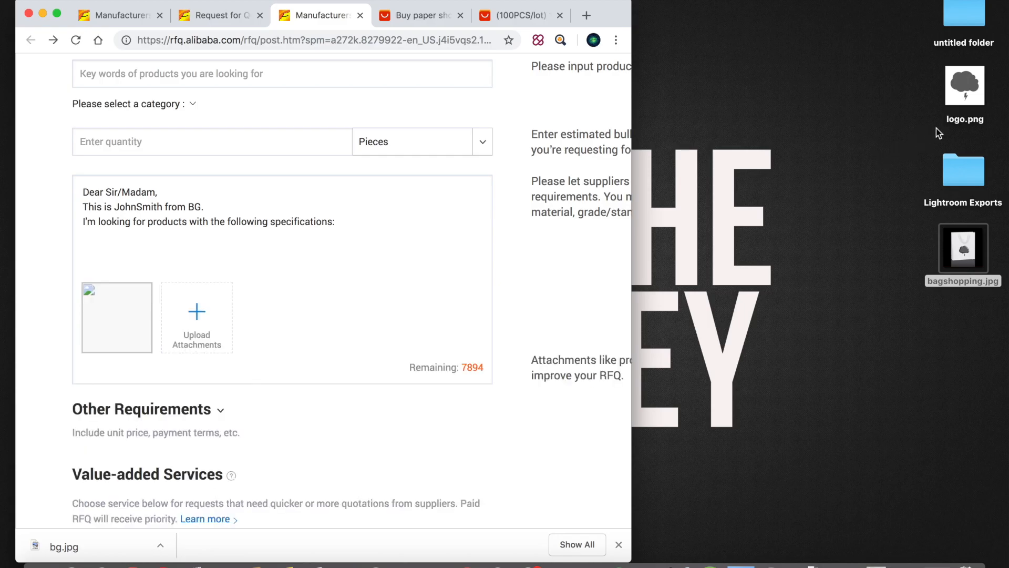
drag(971, 93, 205, 315)
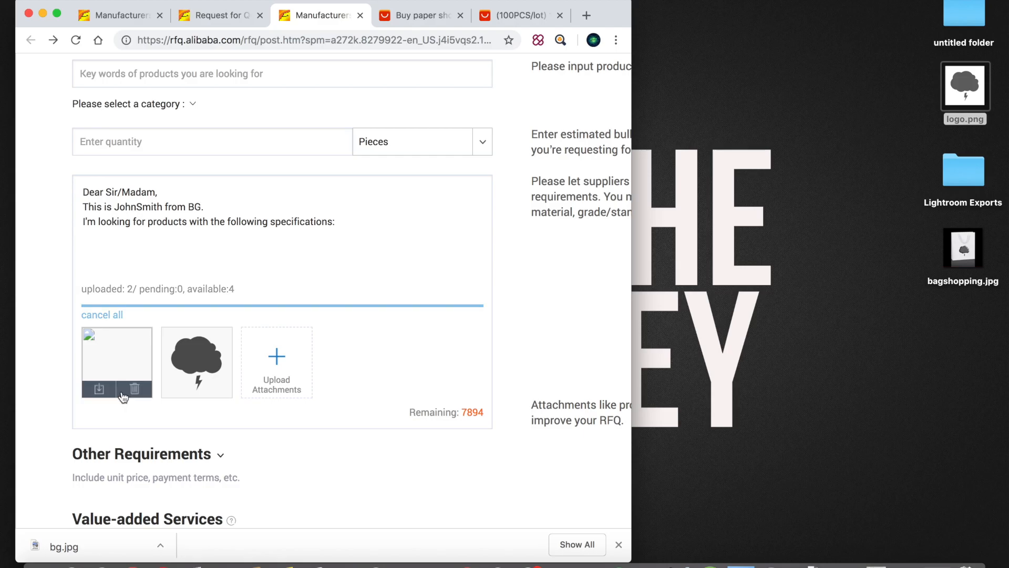
- Delete the broken first attachment, upload bagshopping.jpg again, and expand the Other Requirements section
mouse_move(107, 354)
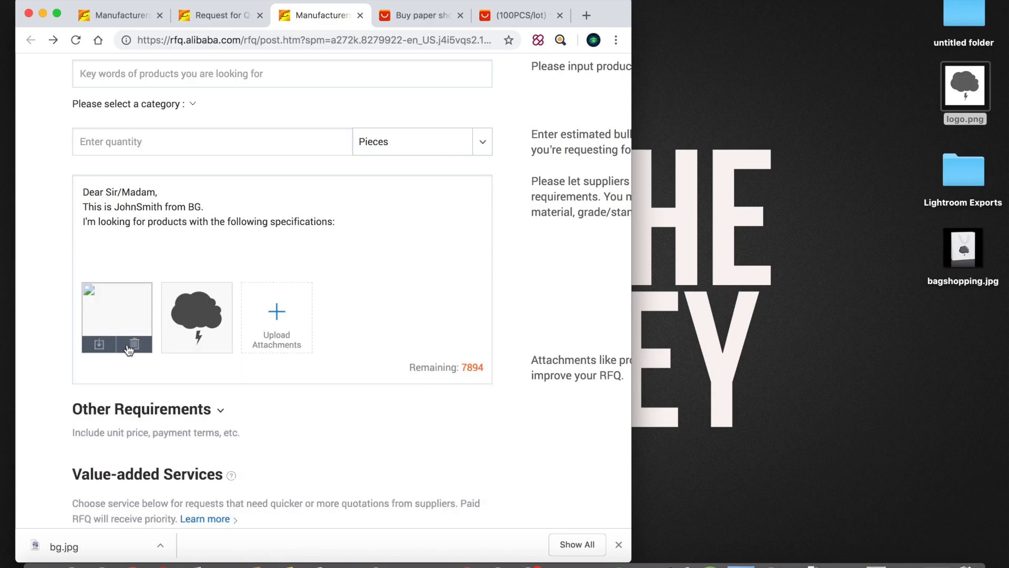
click(134, 388)
drag(964, 250, 179, 315)
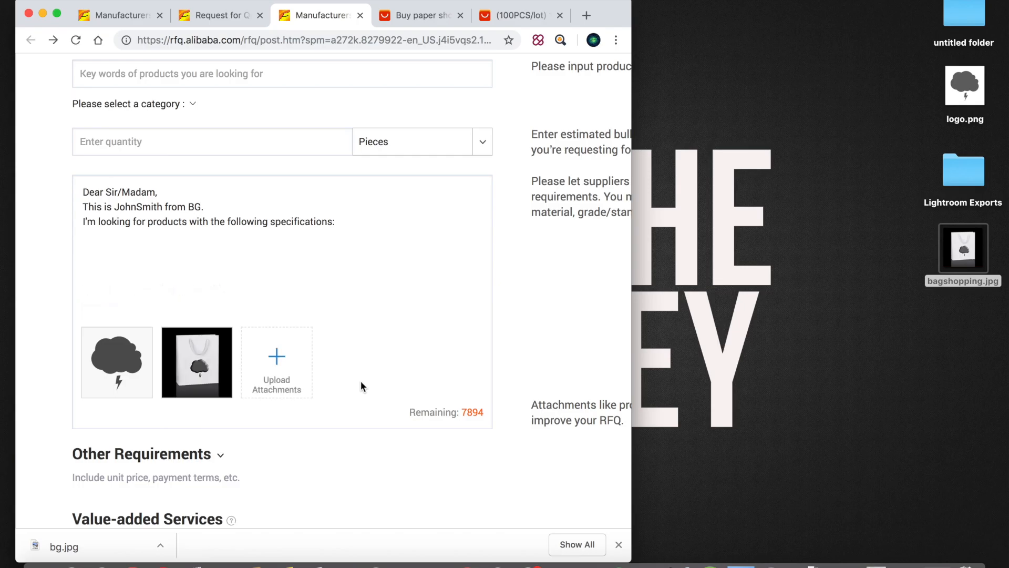
click(427, 432)
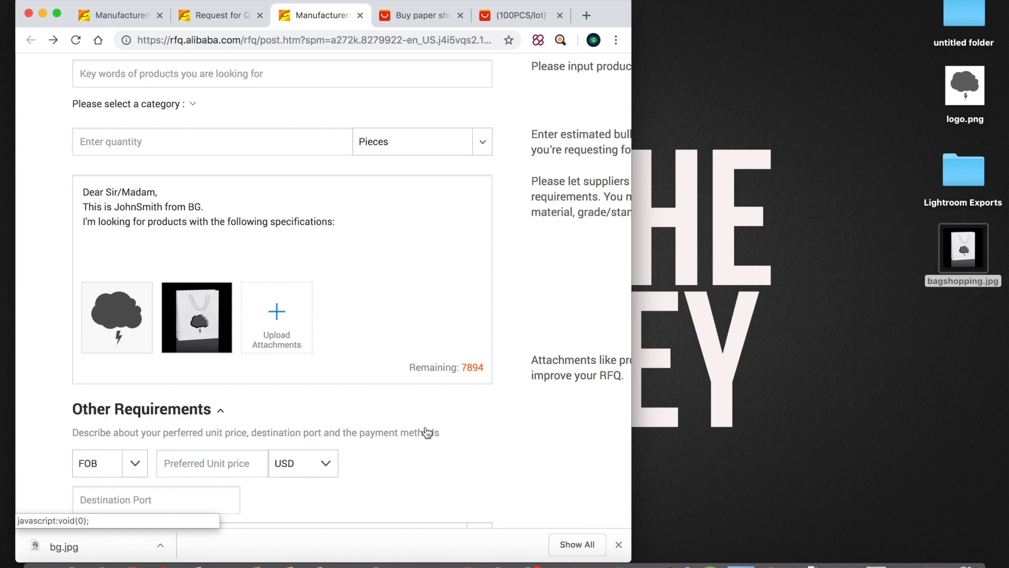
- Enter "White paper bag for shopping with customized logo" as the product keywords of the request
scroll(315, 287, up, 2)
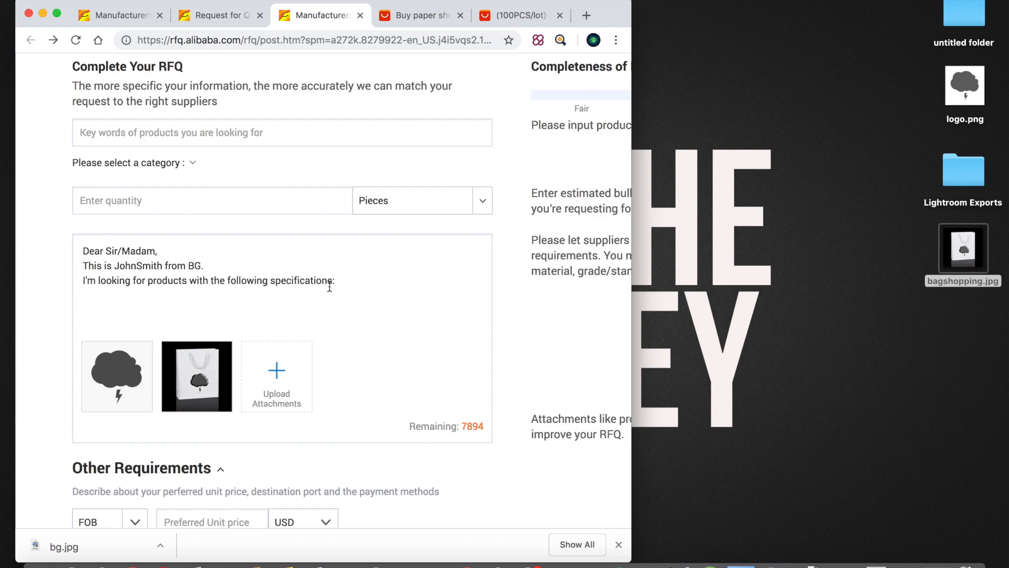
click(146, 127)
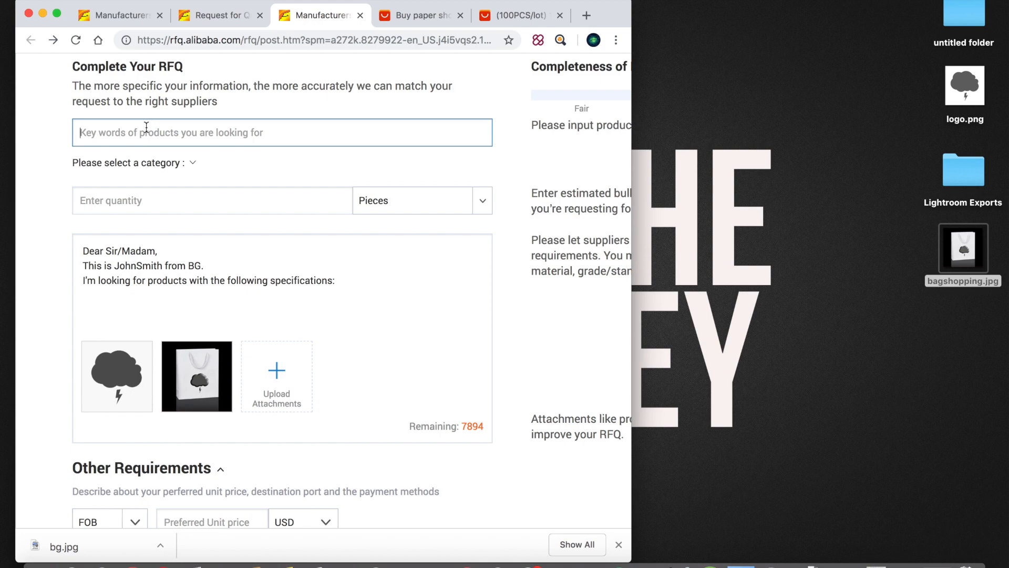
text(Whute)
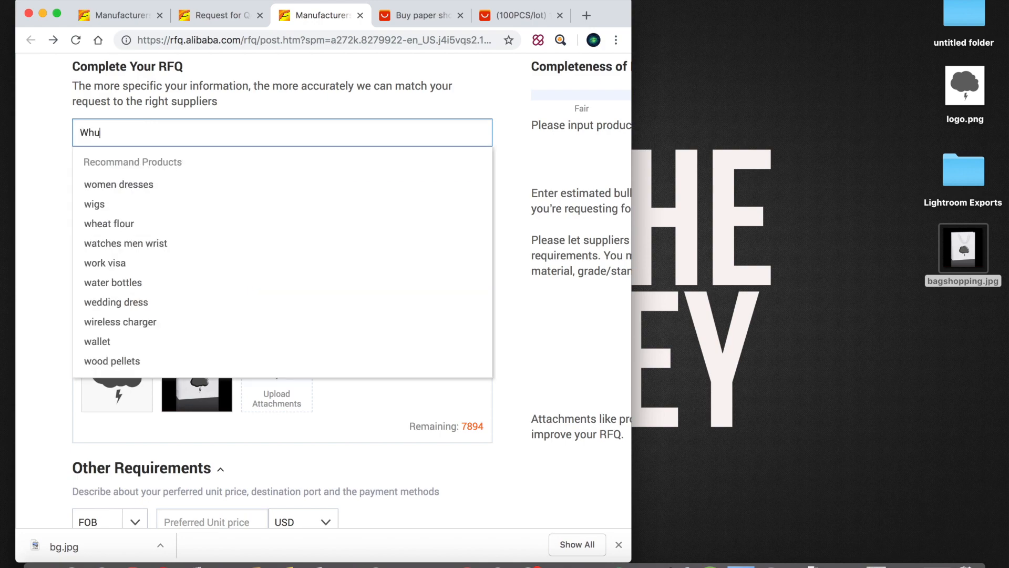
key(BackSpace)
key(BackSpace)
key(BackSpace)
text(ite paper ba)
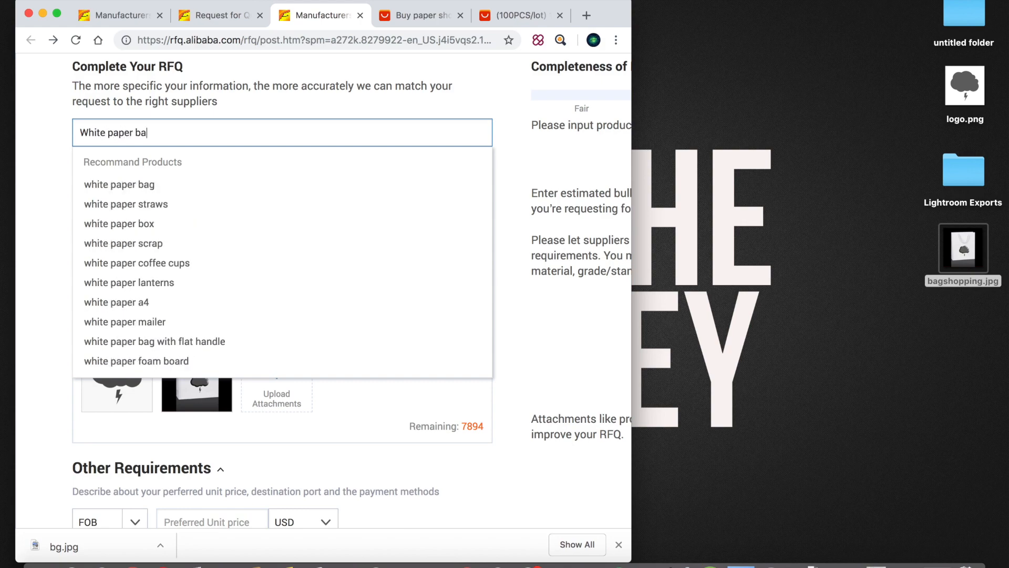
text(g shop)
key(BackSpace)
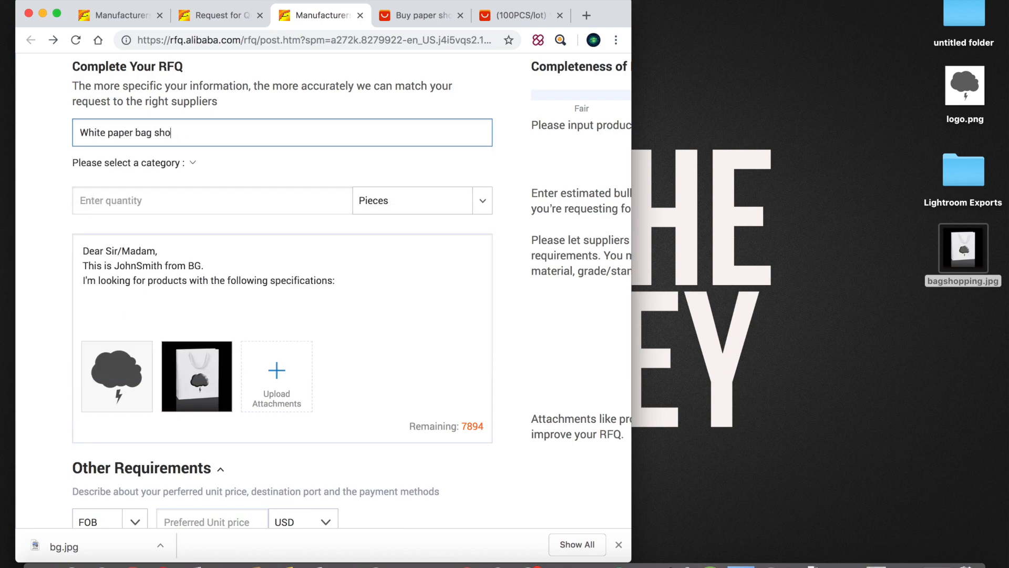
key(BackSpace)
text(shopping witch)
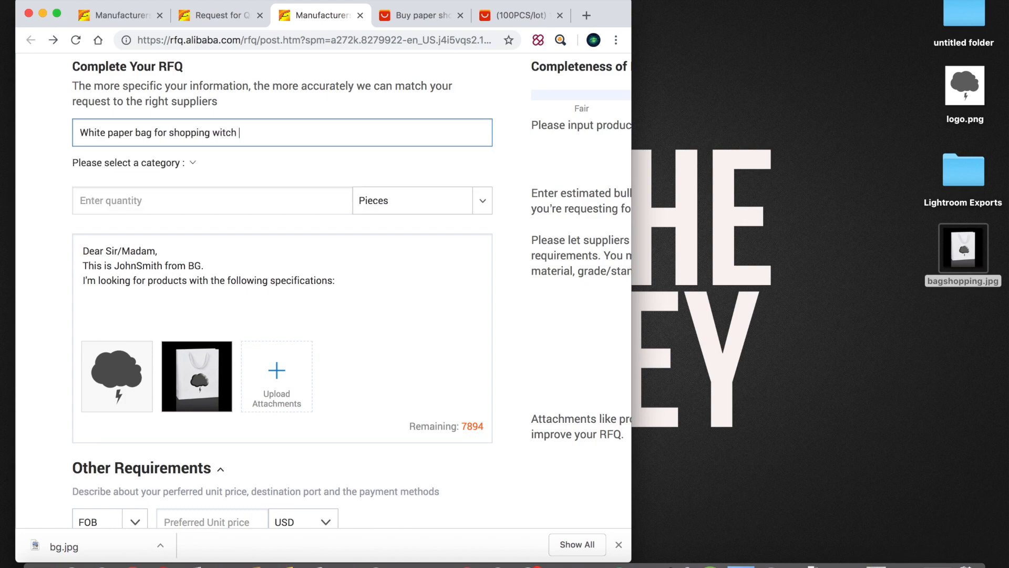
key(BackSpace)
key(BackSpace)
key(BackSpace)
text(h customized logo)
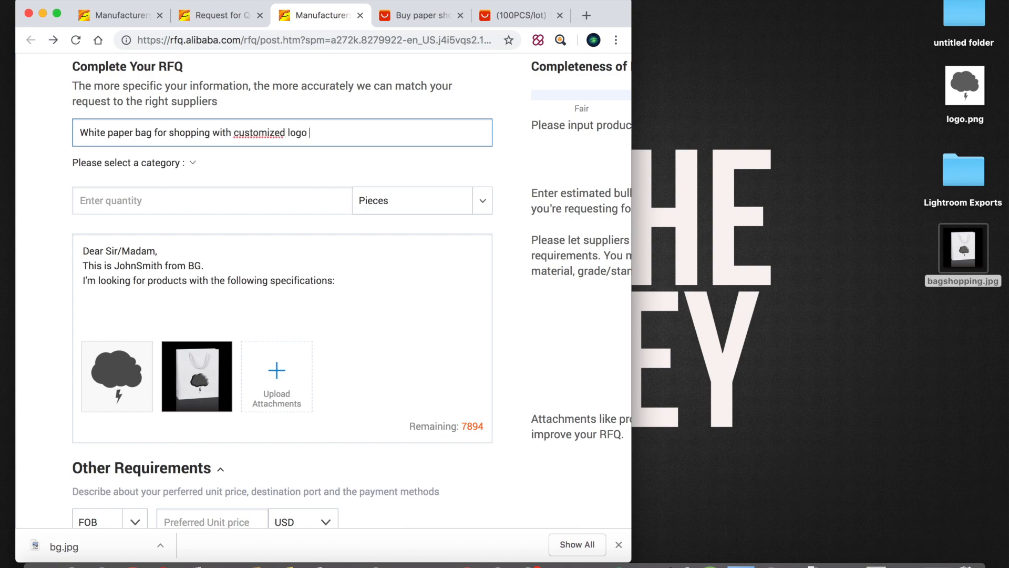
- Set the requested quantity to 500 pieces
click(184, 200)
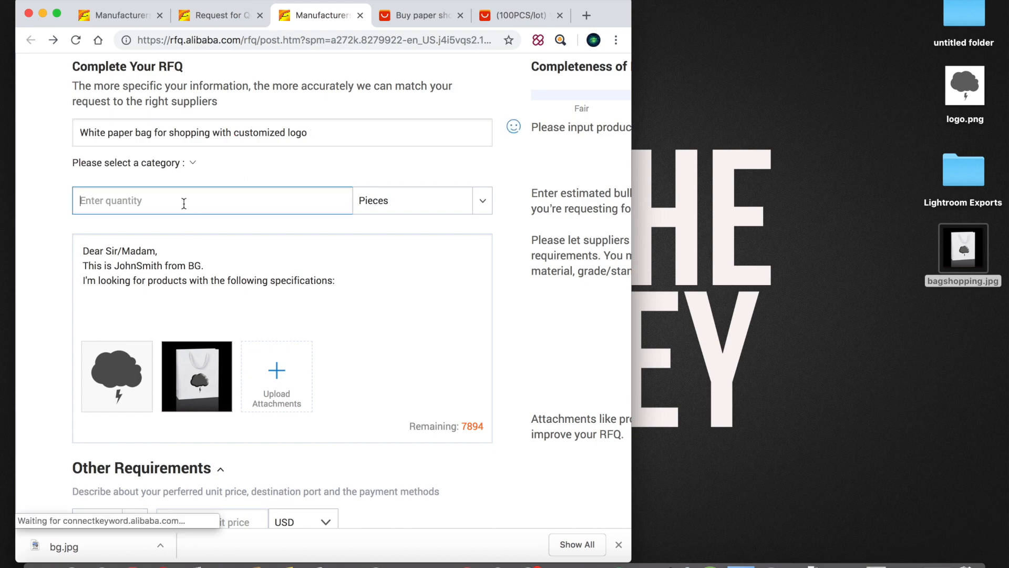
text(100)
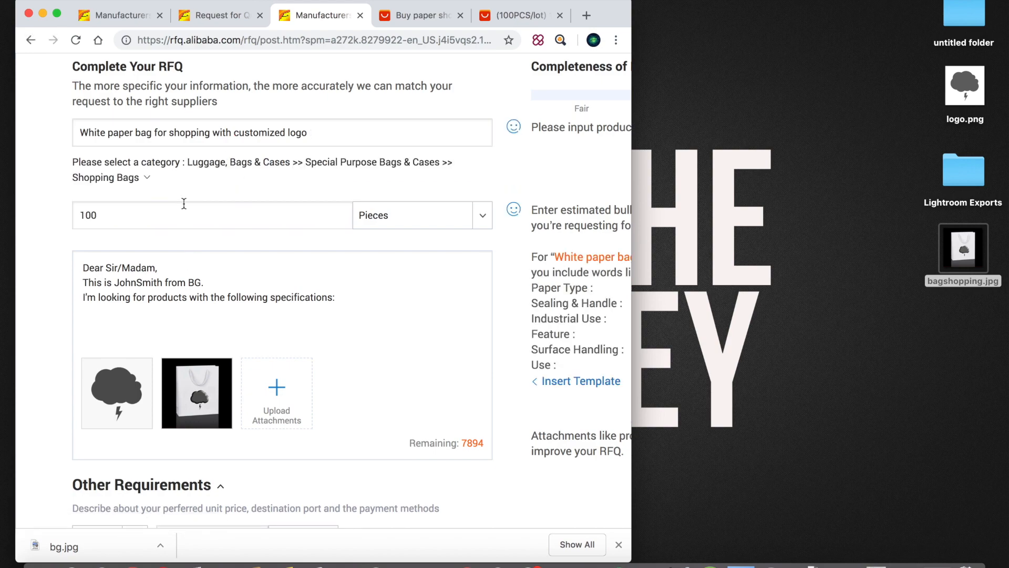
click(91, 216)
key(BackSpace)
text(5)
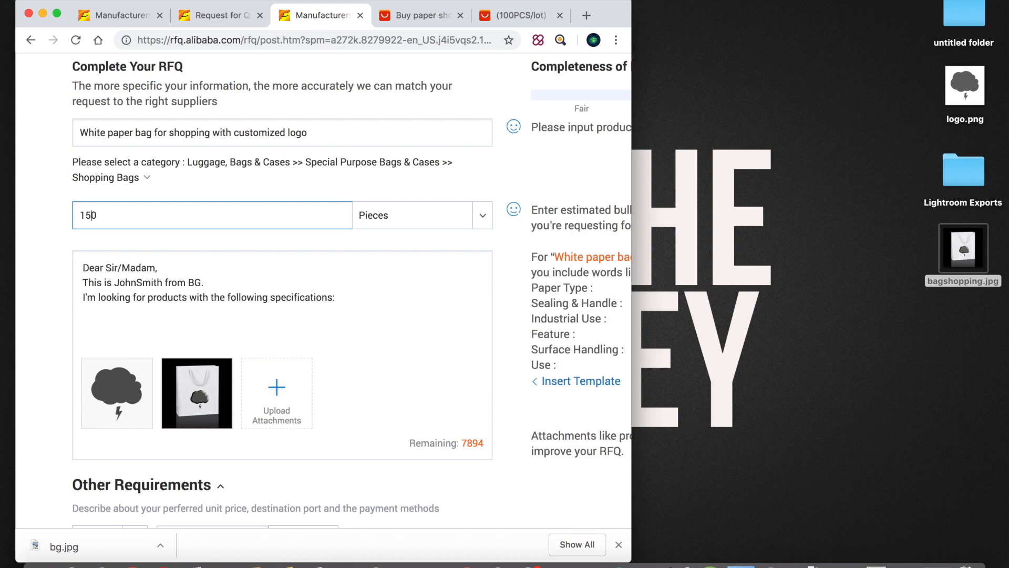
key(BackSpace)
key(BackSpace)
text(50)
- Review the quotation form, including the message, attachments, price and payment requirements, value-added services and agreement options
scroll(431, 383, down, 5)
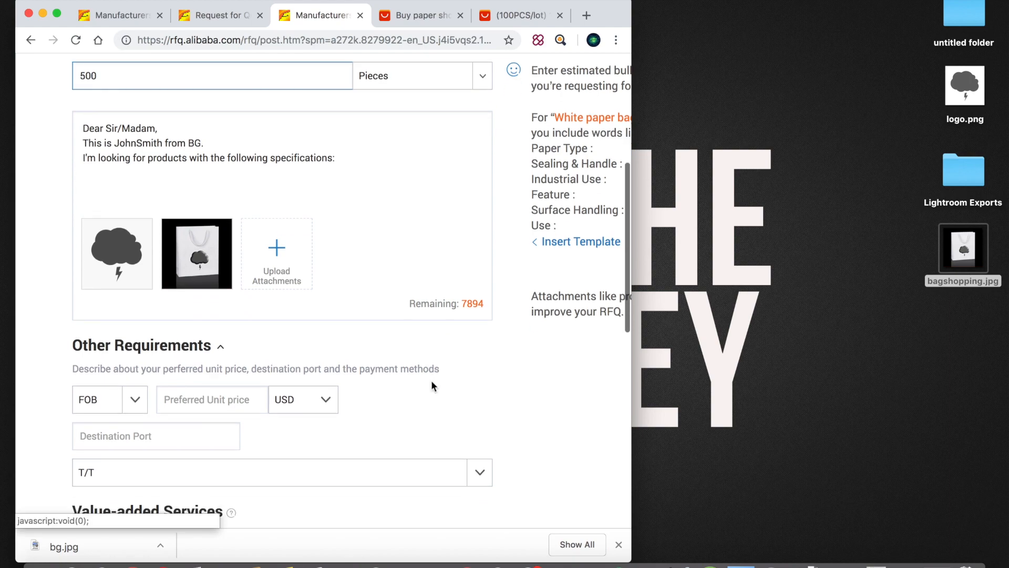
scroll(431, 387, down, 8)
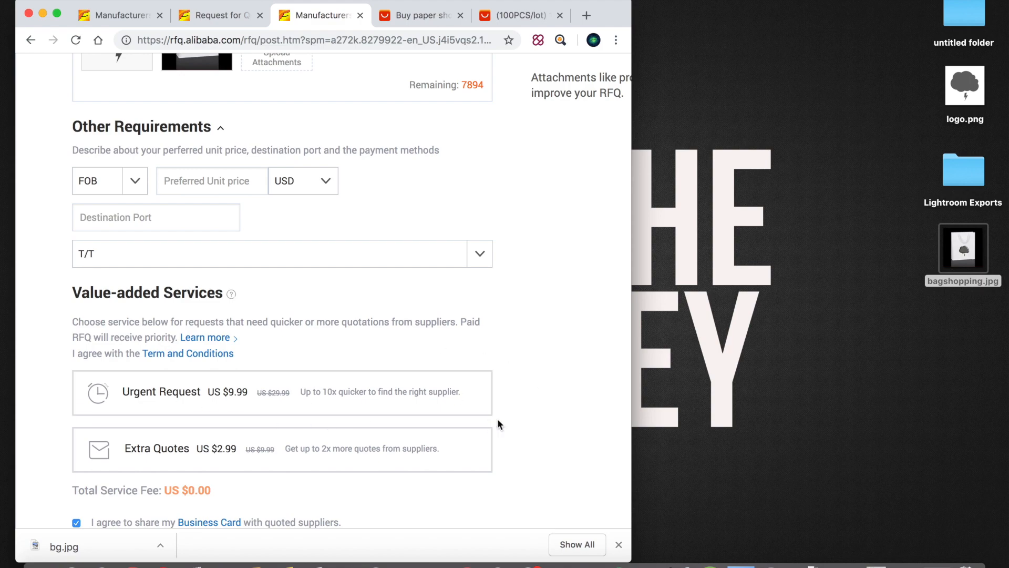
scroll(544, 412, down, 5)
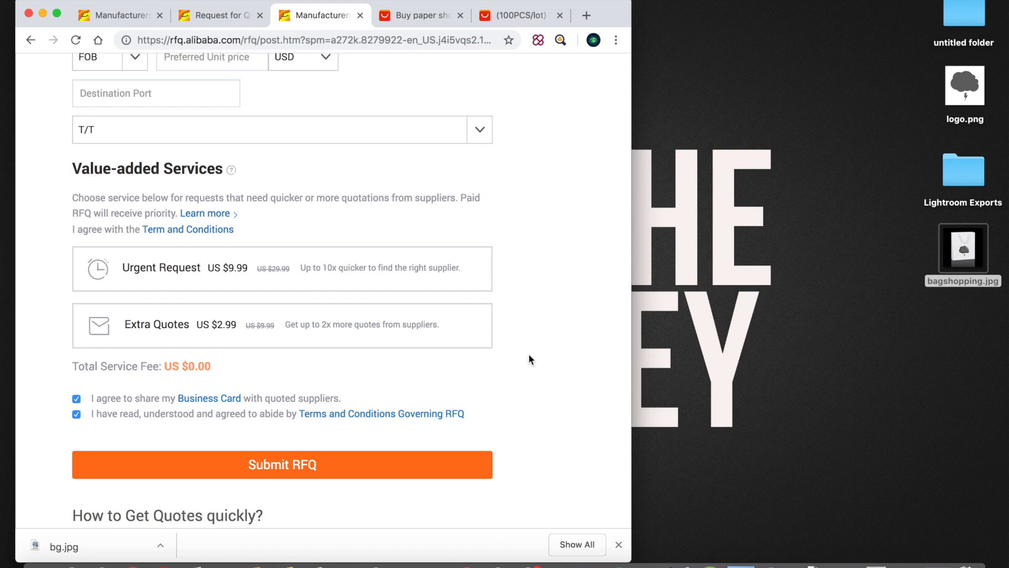
scroll(529, 360, up, 20)
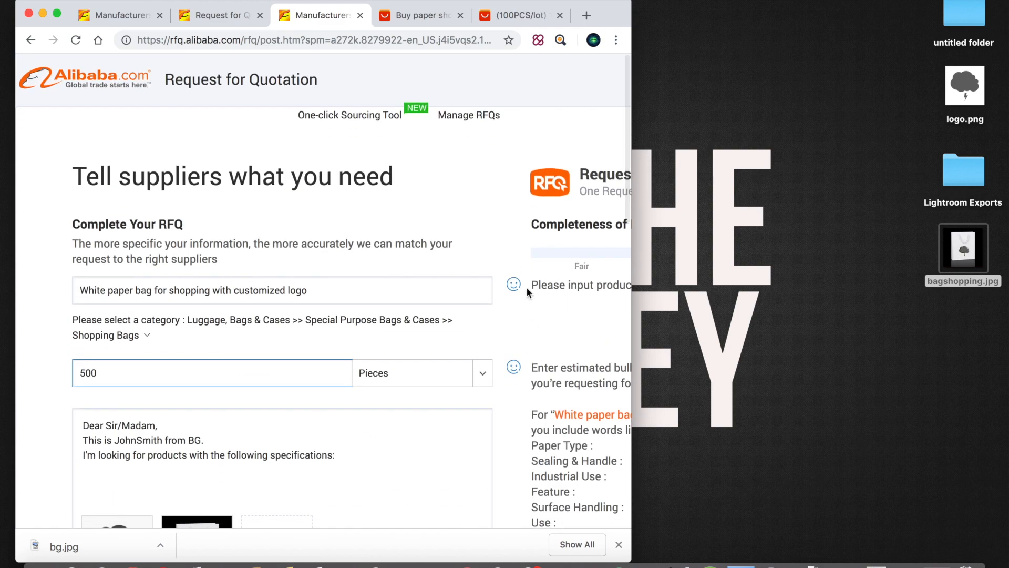
scroll(516, 277, right, 3)
scroll(515, 271, left, 3)
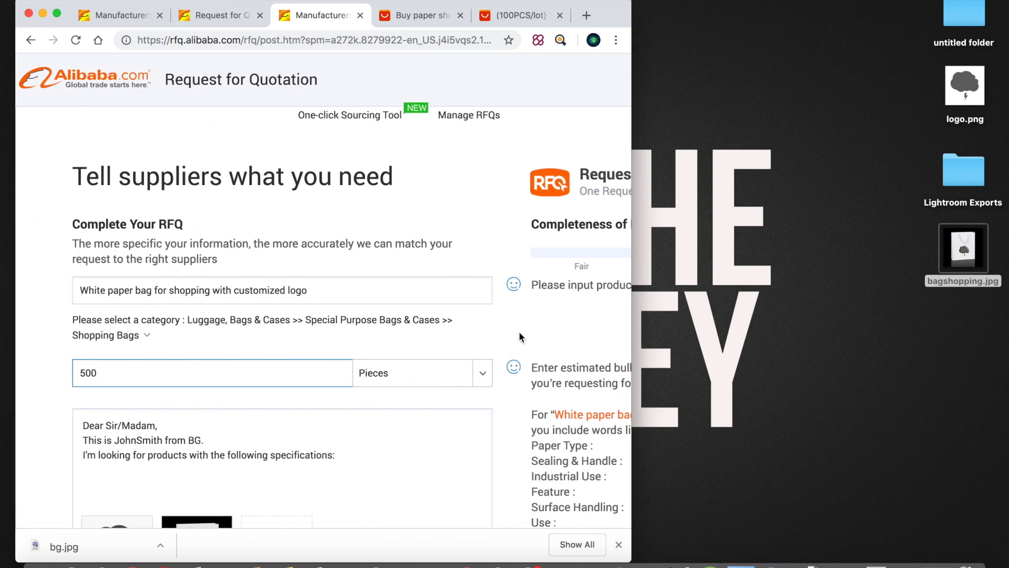
scroll(518, 447, down, 15)
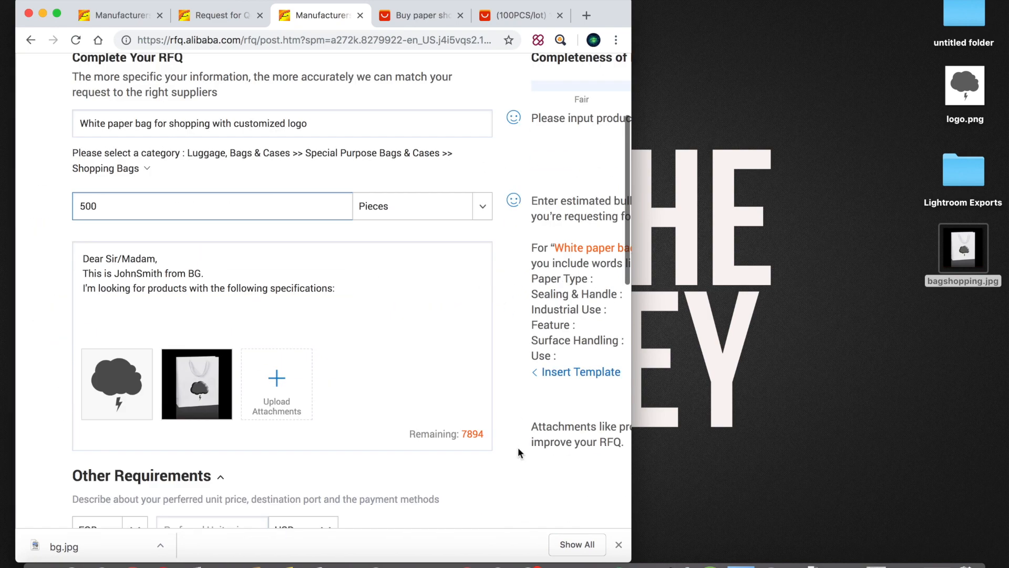